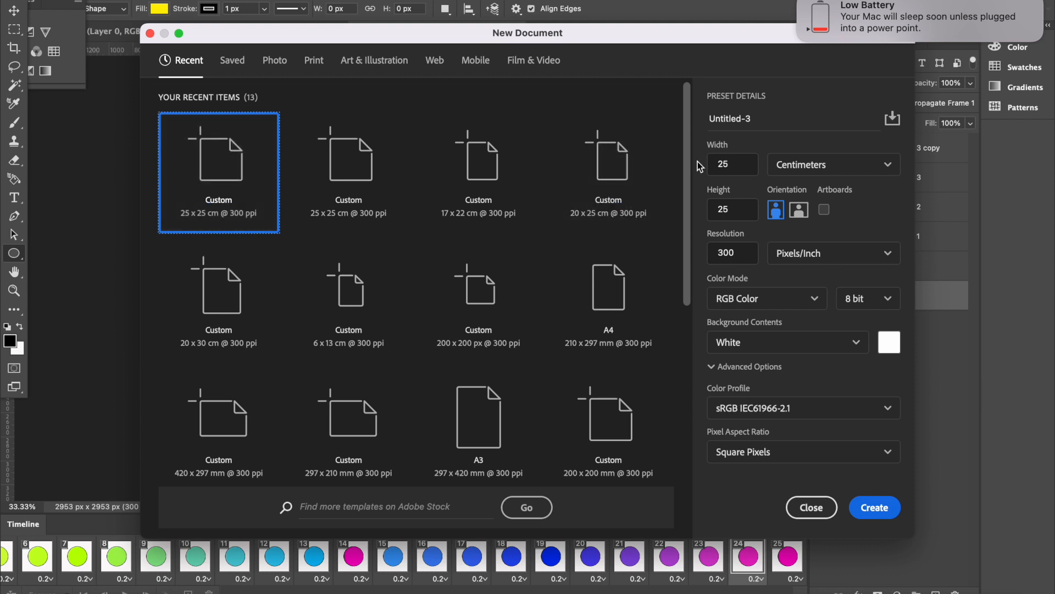
# Create a 25 × 25 cm document at 300 ppi named "coloured circle" with transparent background contents
pyautogui.click(747, 345)
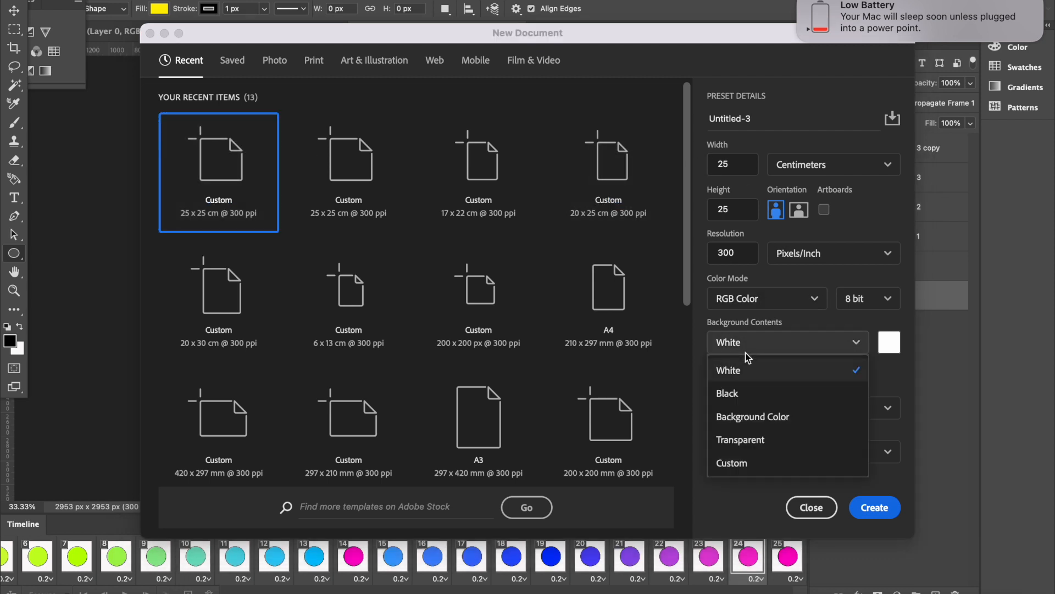
pyautogui.click(747, 441)
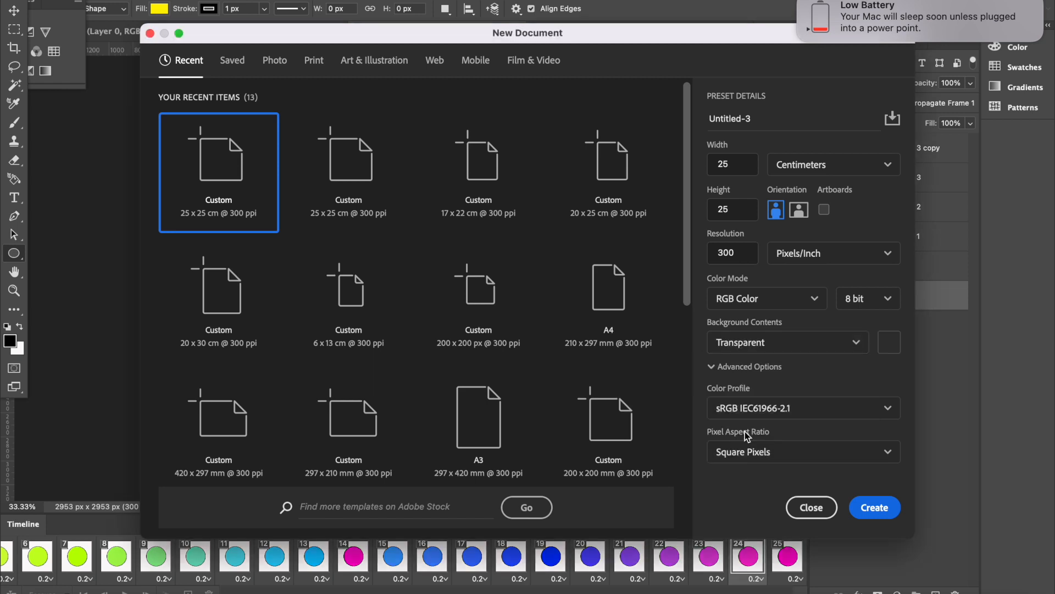
pyautogui.moveTo(786, 121); pyautogui.dragTo(693, 125)
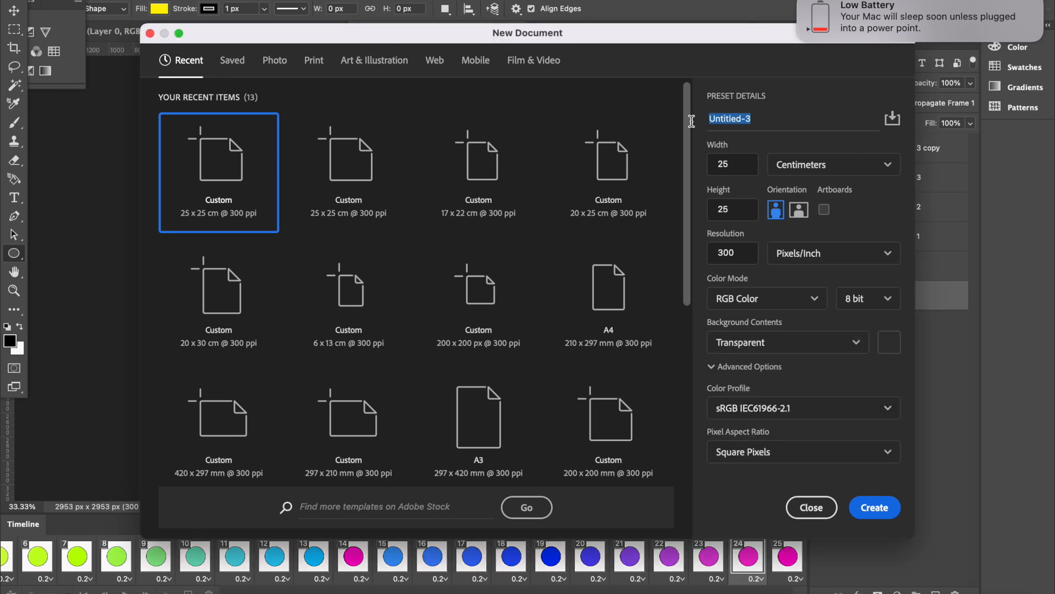
pyautogui.write('coloured circle')
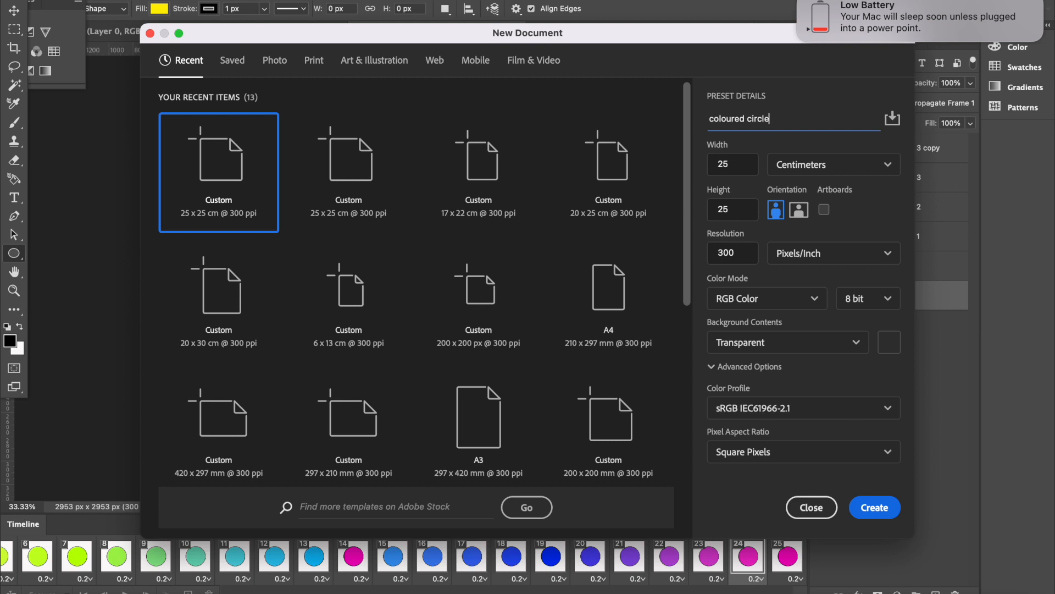
pyautogui.click(878, 511)
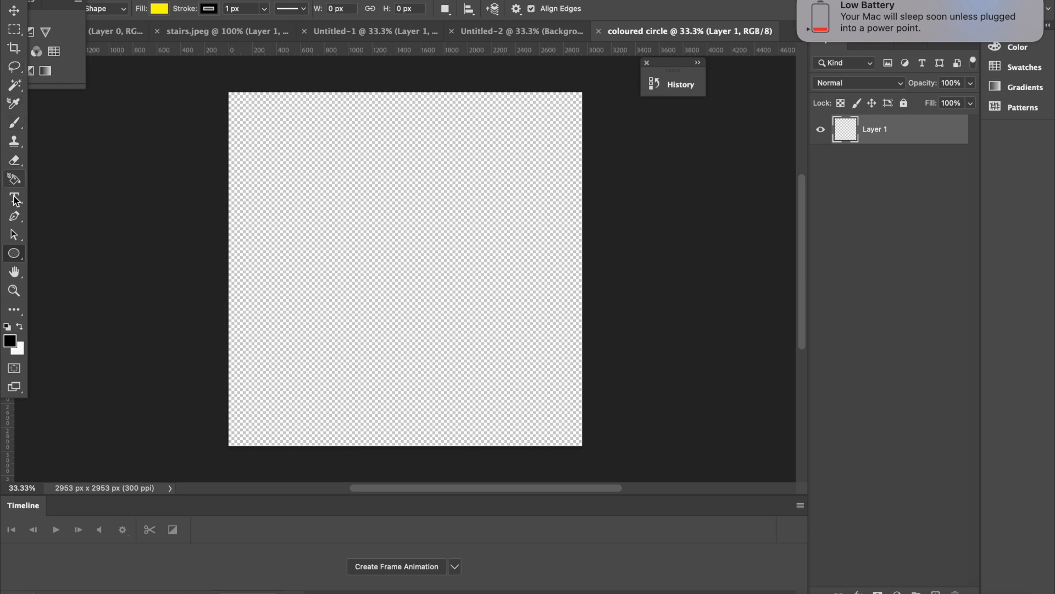
# Draw a yellow circle about 1975 px in diameter near the canvas centre and set its black stroke to about 37 px
pyautogui.rightClick(16, 253)
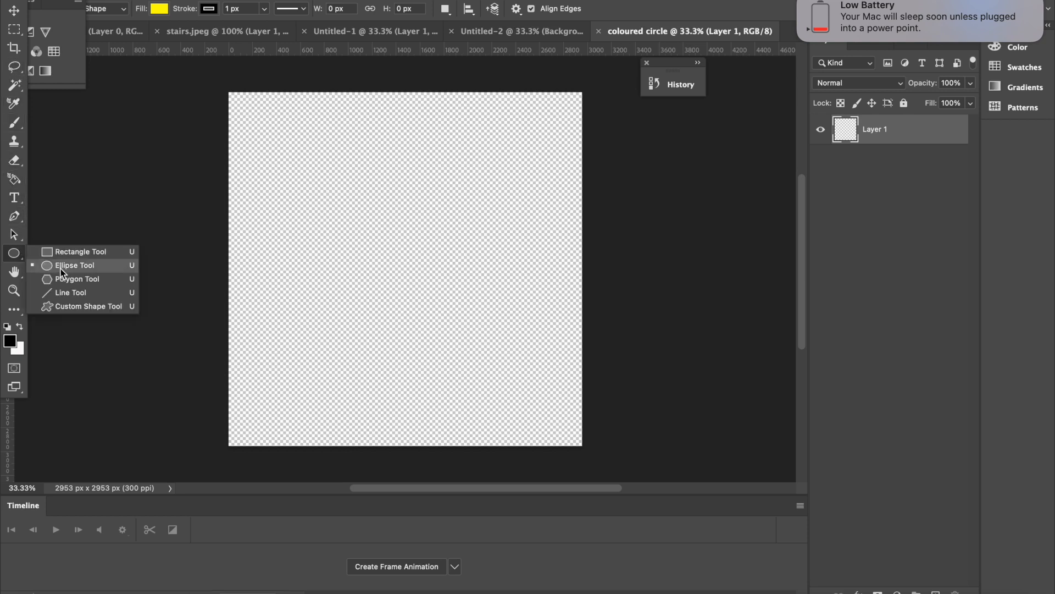
pyautogui.click(61, 267)
pyautogui.moveTo(301, 162); pyautogui.dragTo(532, 449)
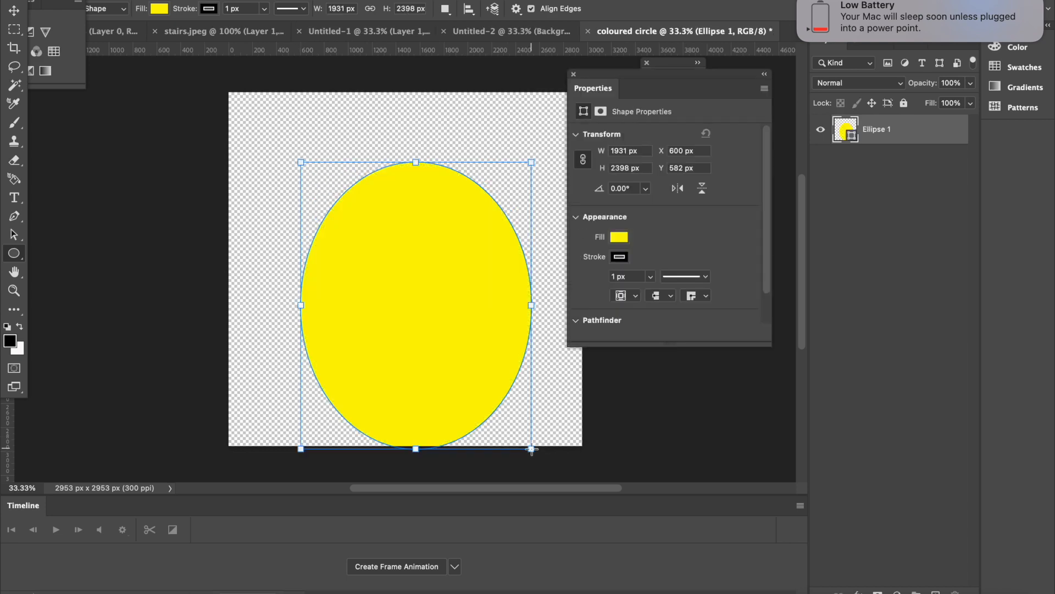
pyautogui.press('super+z')
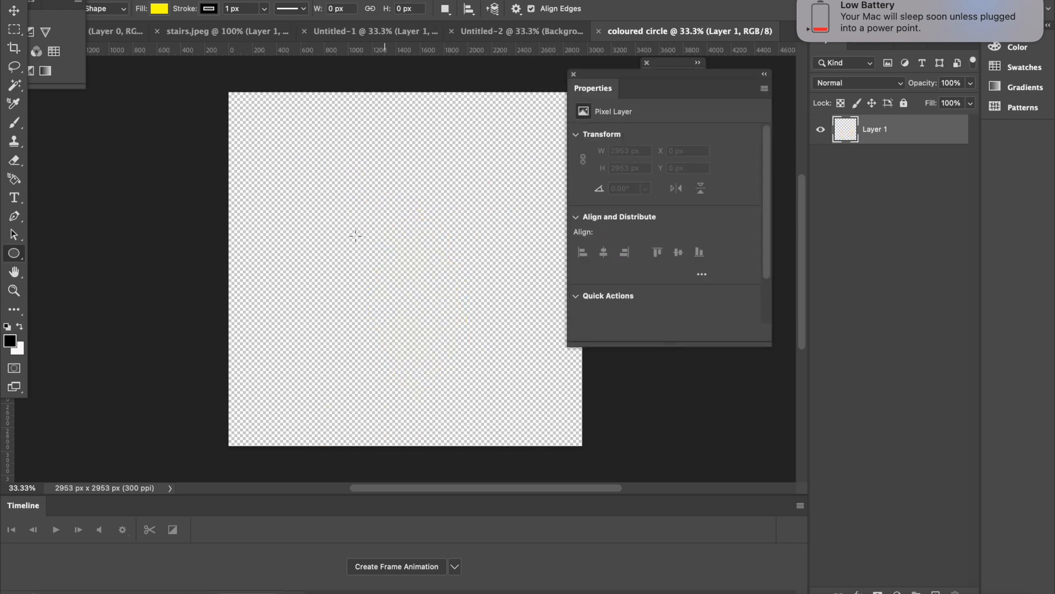
pyautogui.moveTo(295, 140); pyautogui.dragTo(531, 426)
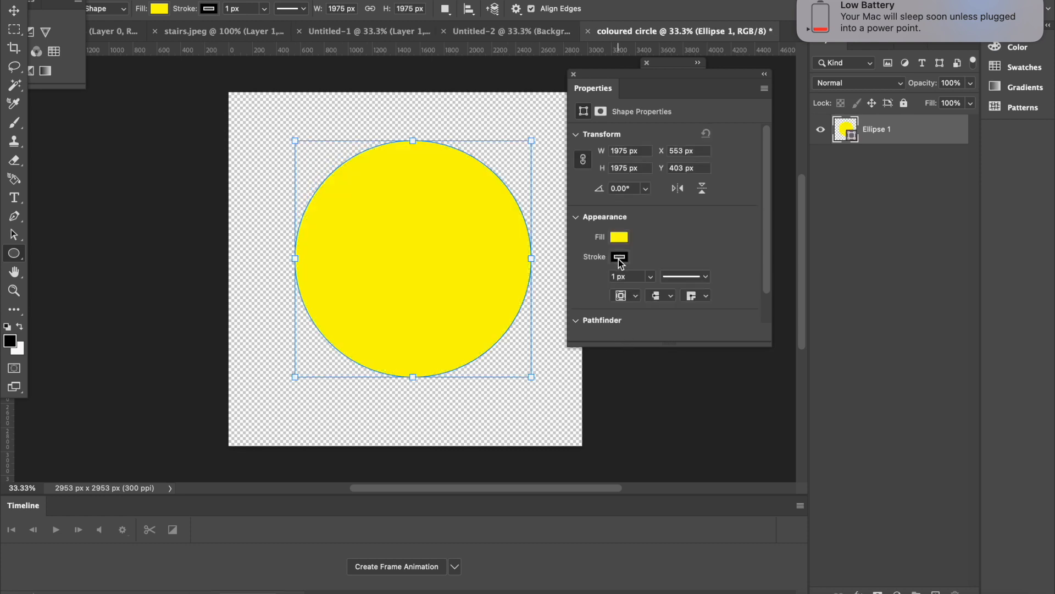
pyautogui.click(651, 276)
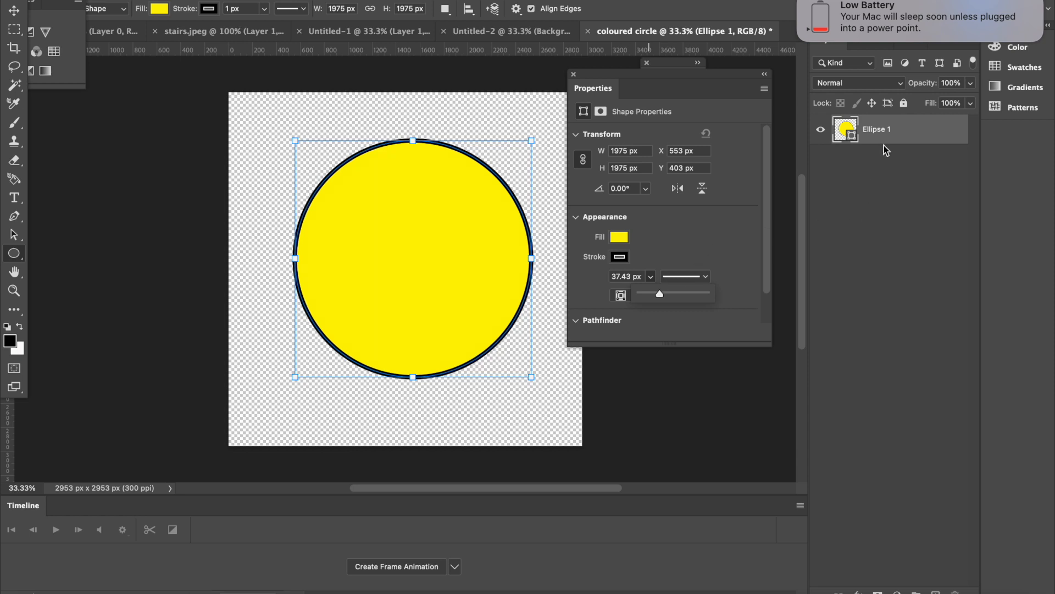
# Duplicate the yellow circle's shape layer and rasterize the copy
pyautogui.click(901, 135)
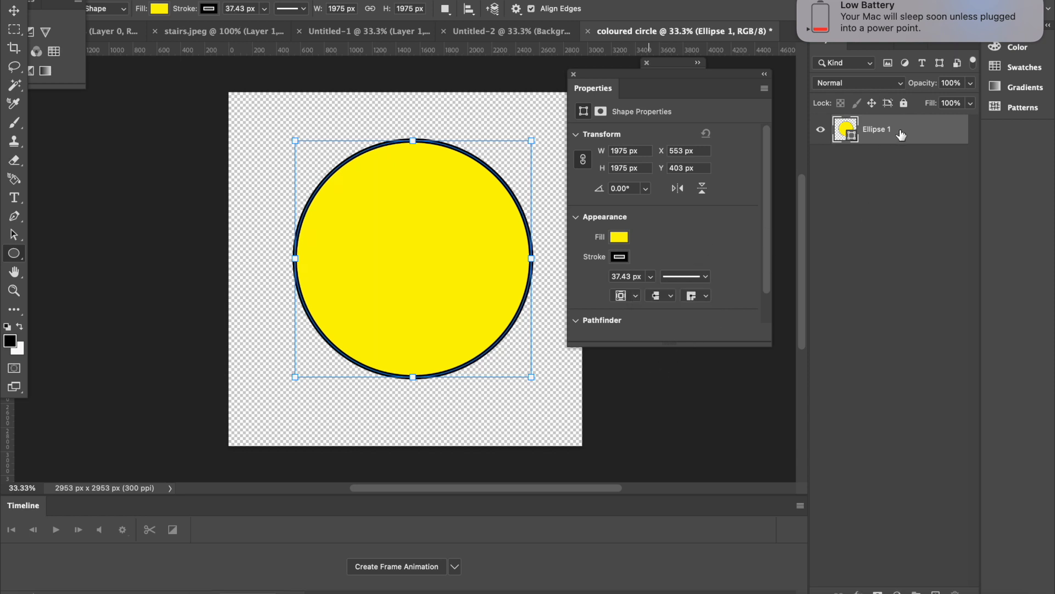
pyautogui.moveTo(901, 129); pyautogui.dragTo(936, 592)
pyautogui.rightClick(908, 134)
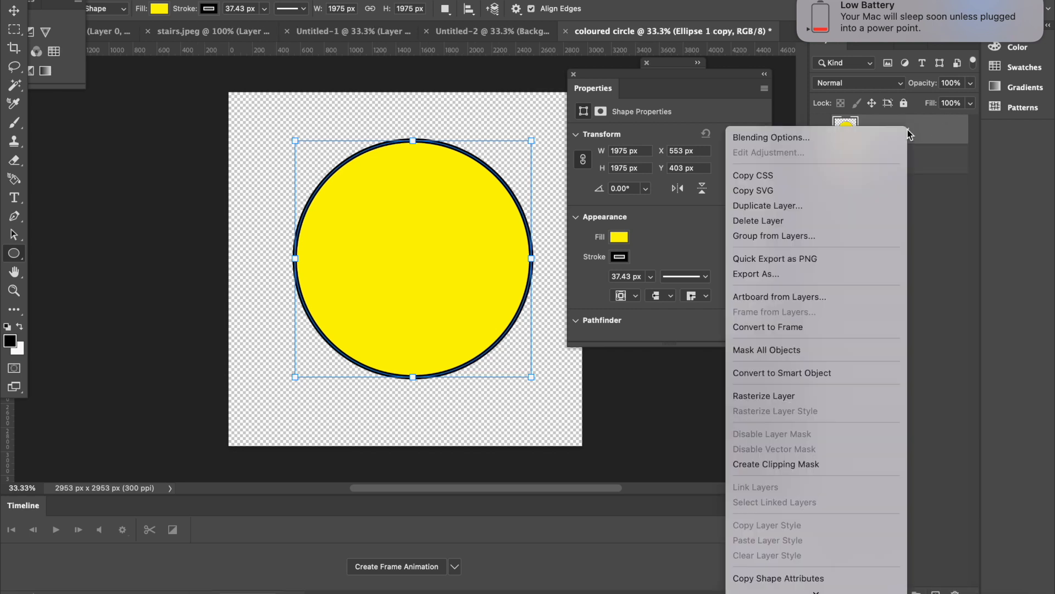
pyautogui.click(778, 396)
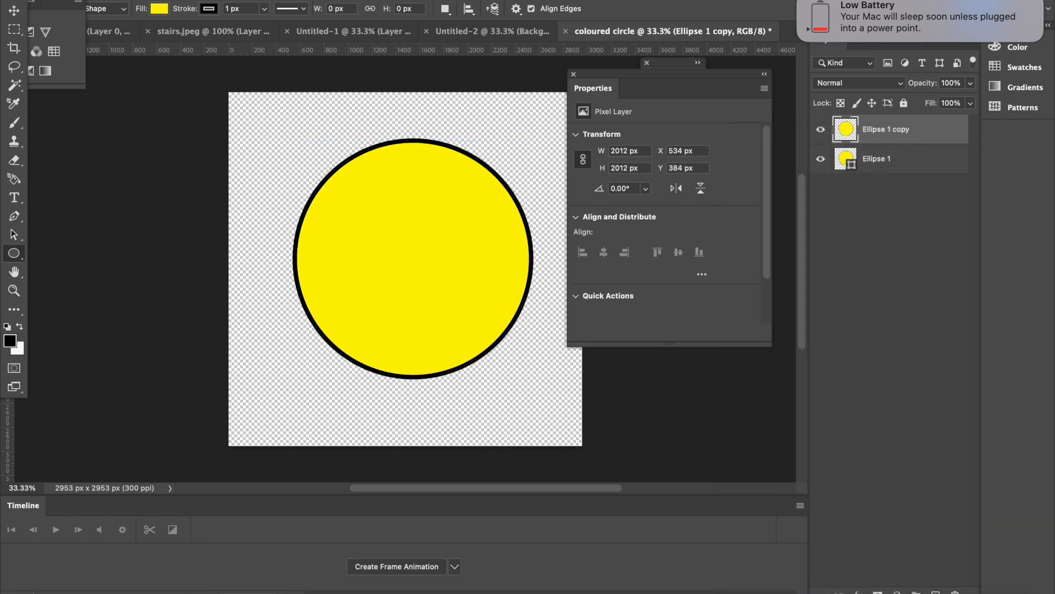
# Recolour the rasterized circle copy to lime green with a Hue/Saturation adjustment, setting the hue to +23
pyautogui.click(184, 0)
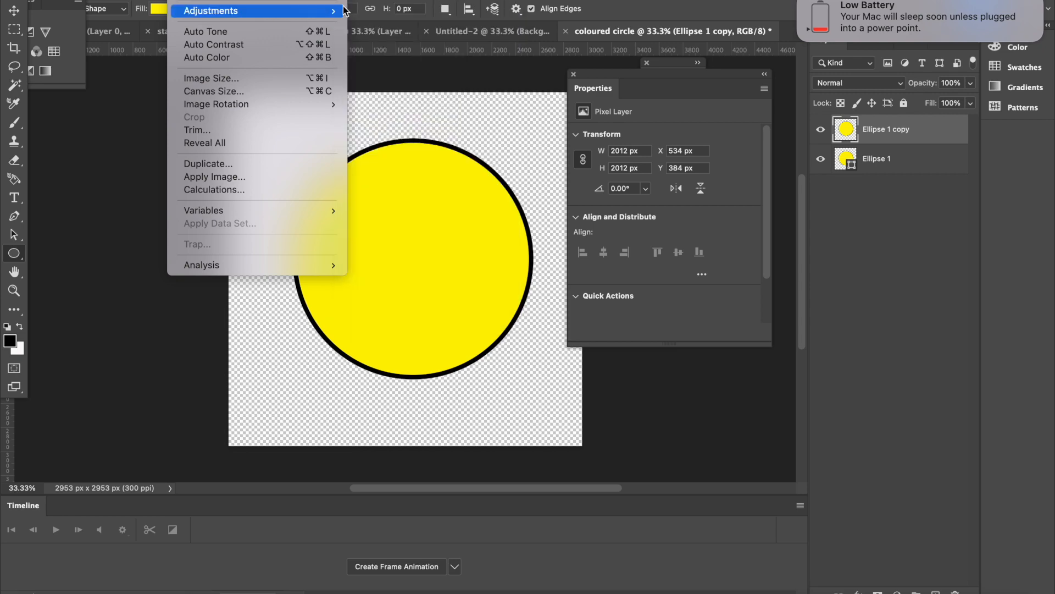
pyautogui.moveTo(330, 11)
pyautogui.click(373, 87)
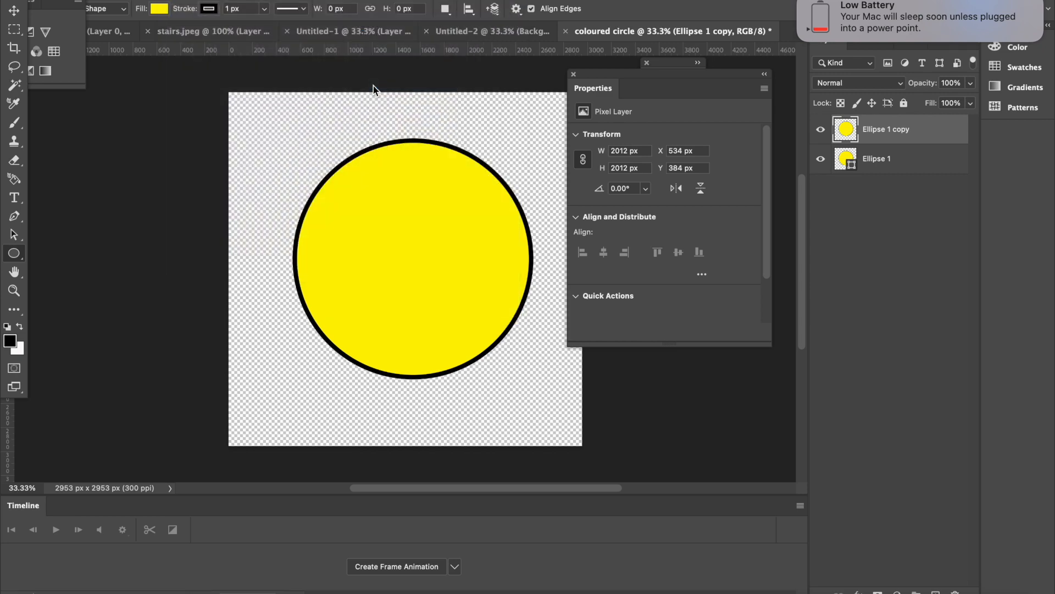
pyautogui.click(701, 199)
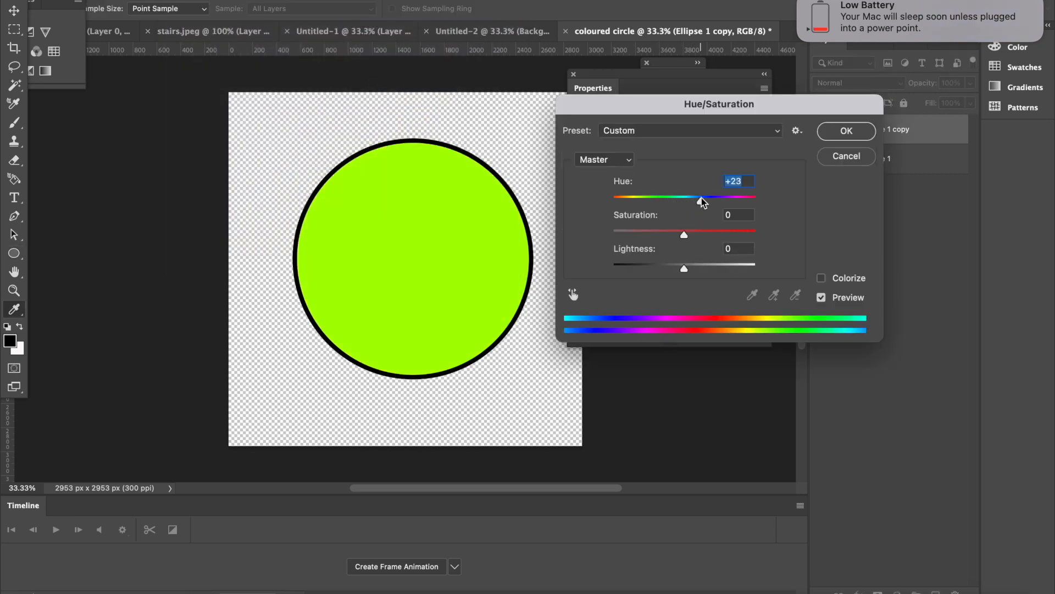
pyautogui.click(857, 135)
# Duplicate the lime circle layer and turn the new copy bright green with a Hue/Saturation hue shift of +57
pyautogui.moveTo(857, 136); pyautogui.dragTo(936, 590)
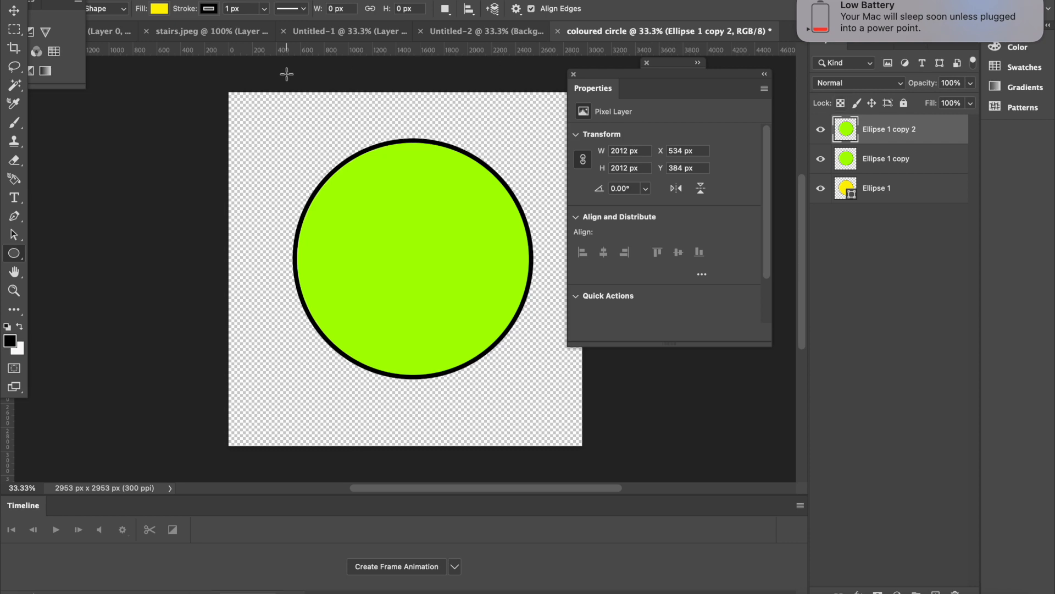
pyautogui.click(184, 0)
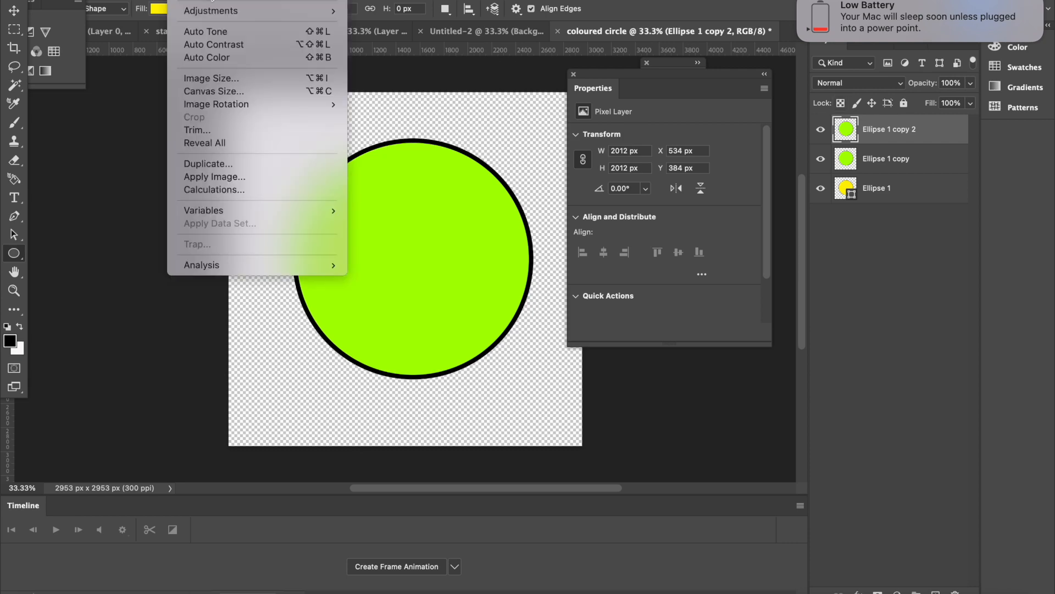
pyautogui.moveTo(237, 10)
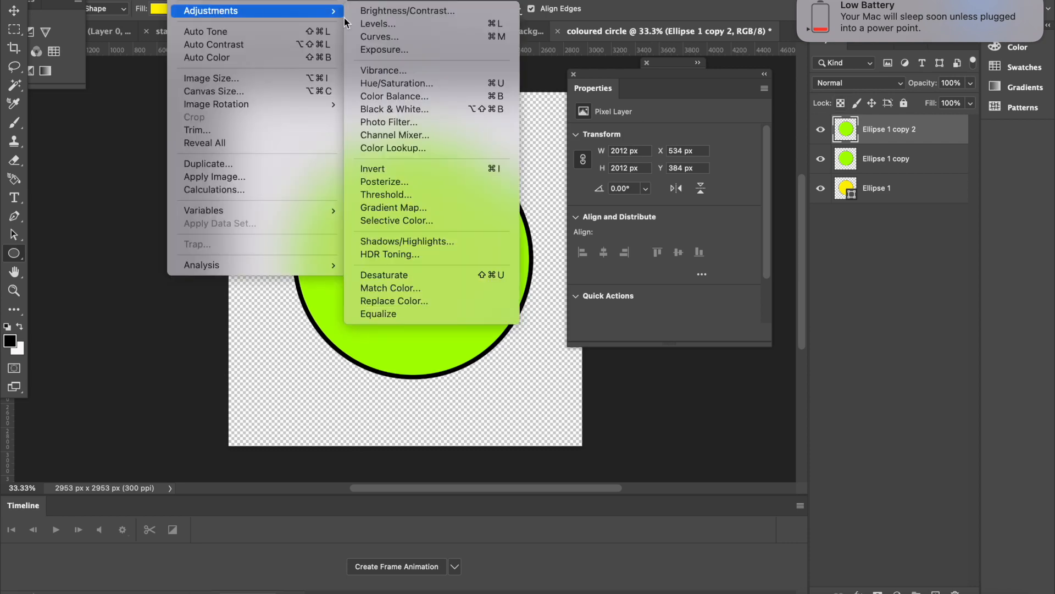
pyautogui.click(394, 86)
pyautogui.moveTo(718, 202)
pyautogui.mouseDown()
pyautogui.moveTo(710, 196)
pyautogui.moveTo(721, 197)
pyautogui.mouseUp()
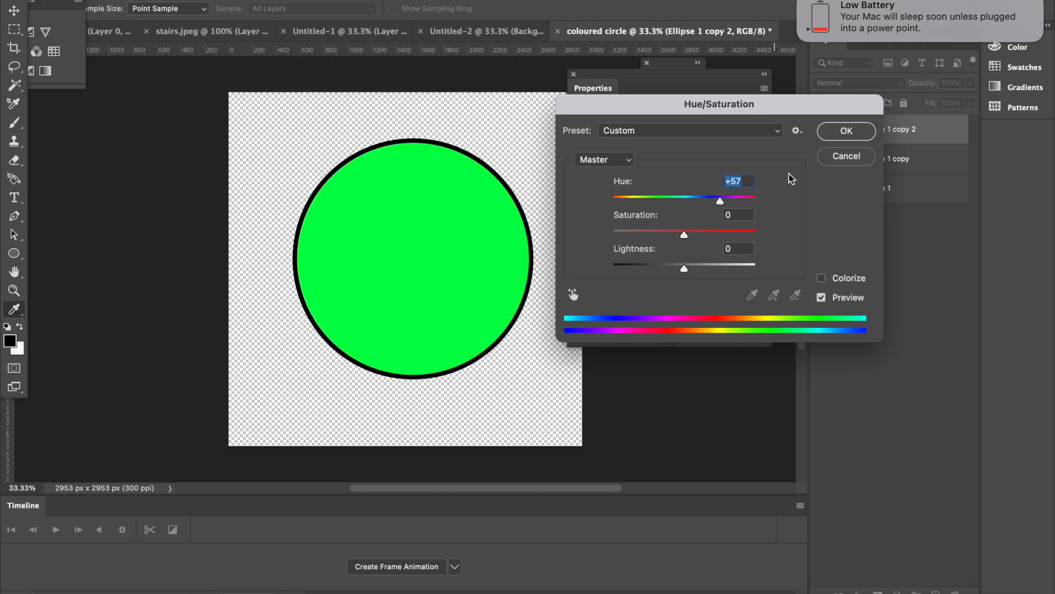
pyautogui.click(847, 131)
# Duplicate the bright green circle layer and turn the new copy turquoise with a Hue/Saturation hue shift of +35
pyautogui.moveTo(929, 131); pyautogui.dragTo(935, 590)
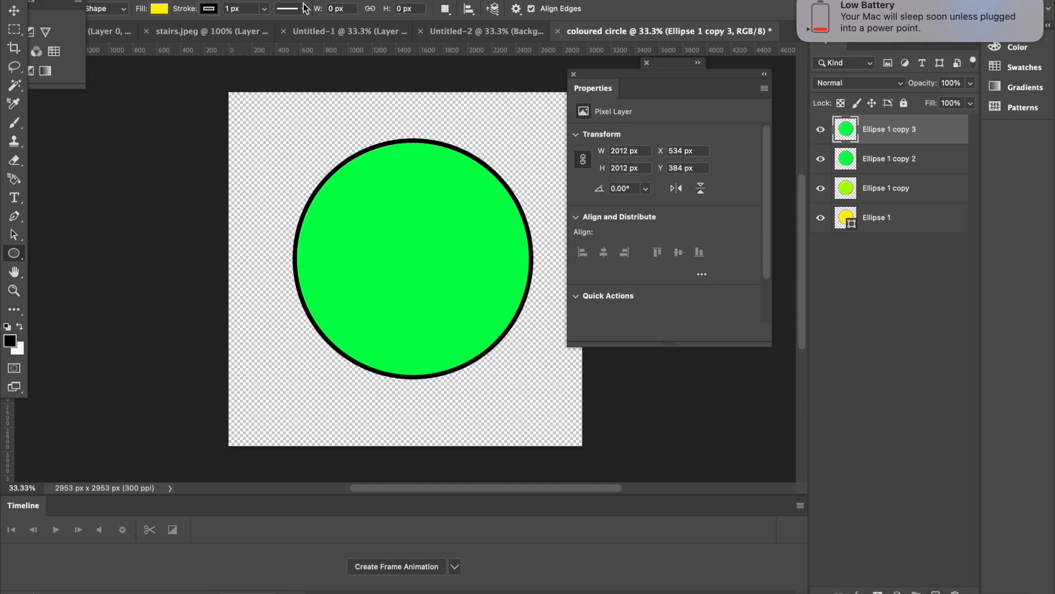
pyautogui.click(183, 1)
pyautogui.moveTo(204, 13)
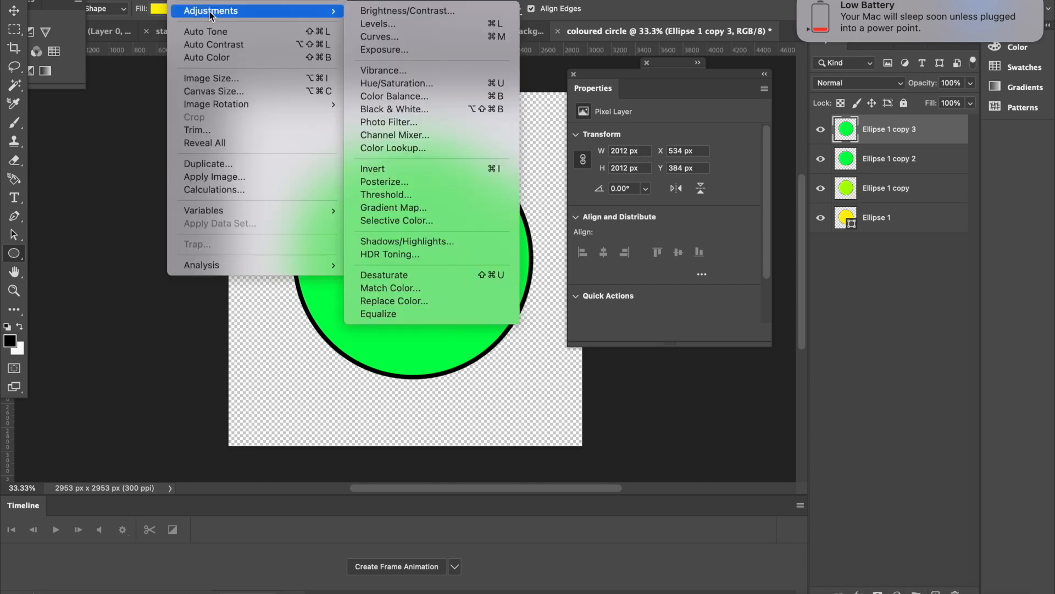
pyautogui.click(404, 90)
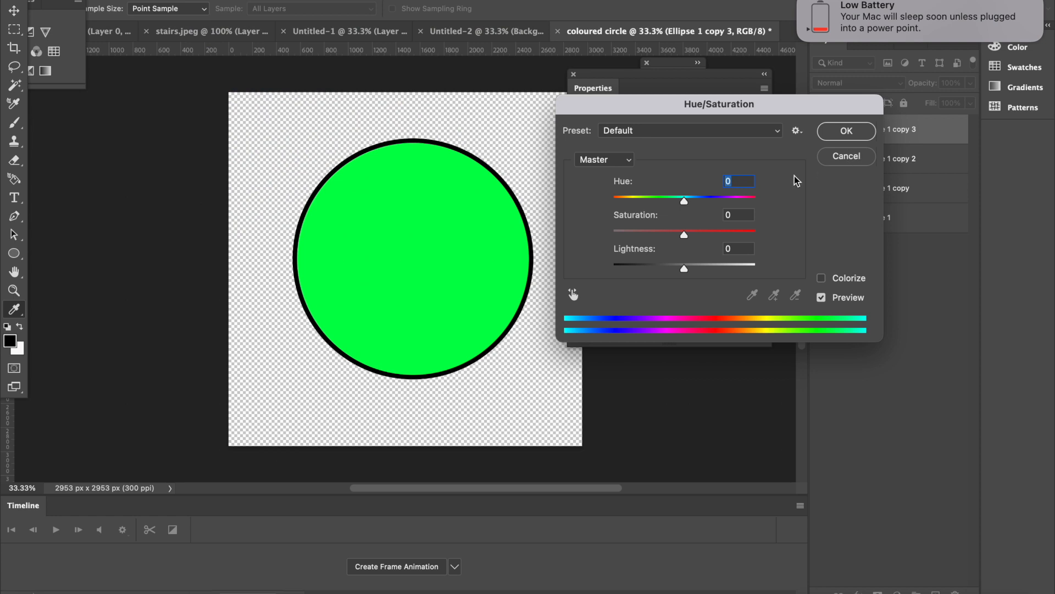
pyautogui.click(709, 198)
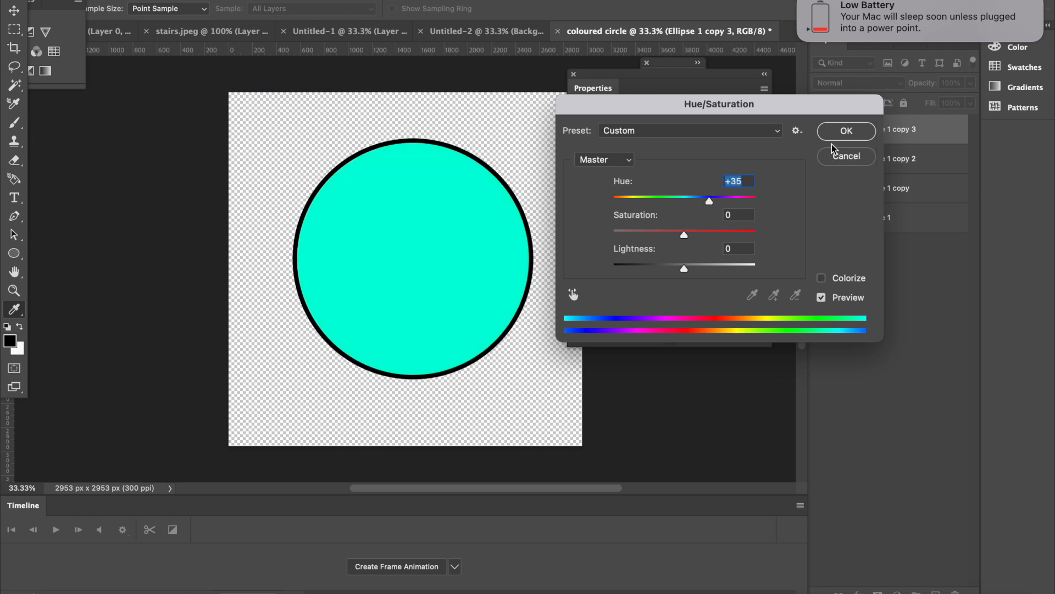
pyautogui.click(846, 131)
# Duplicate the turquoise circle layer and turn the new copy blue with a Hue/Saturation hue shift of +39
pyautogui.moveTo(909, 132); pyautogui.dragTo(935, 591)
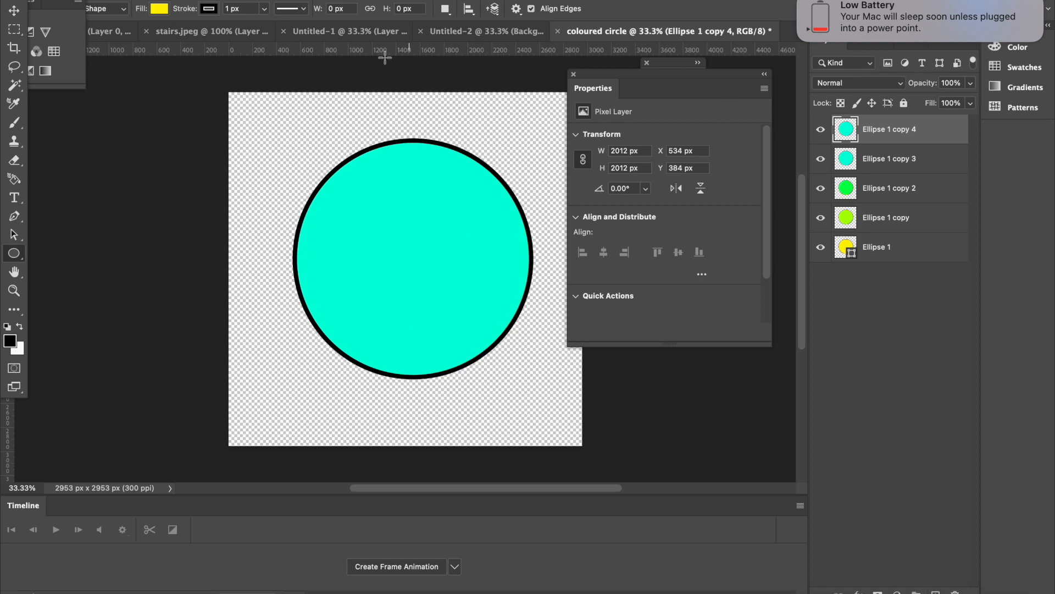
pyautogui.click(184, 0)
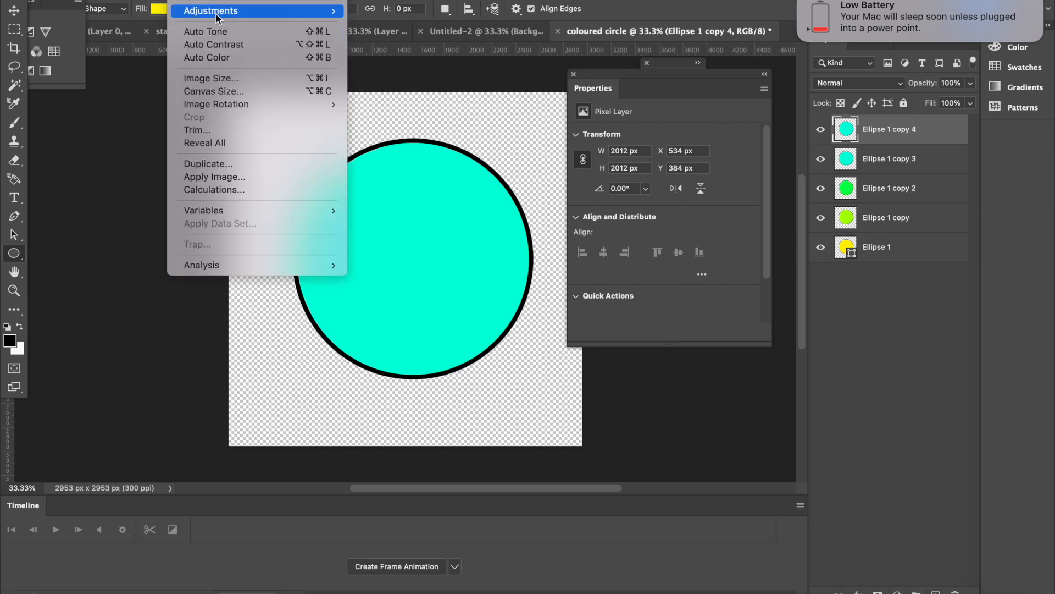
pyautogui.moveTo(216, 13)
pyautogui.click(409, 87)
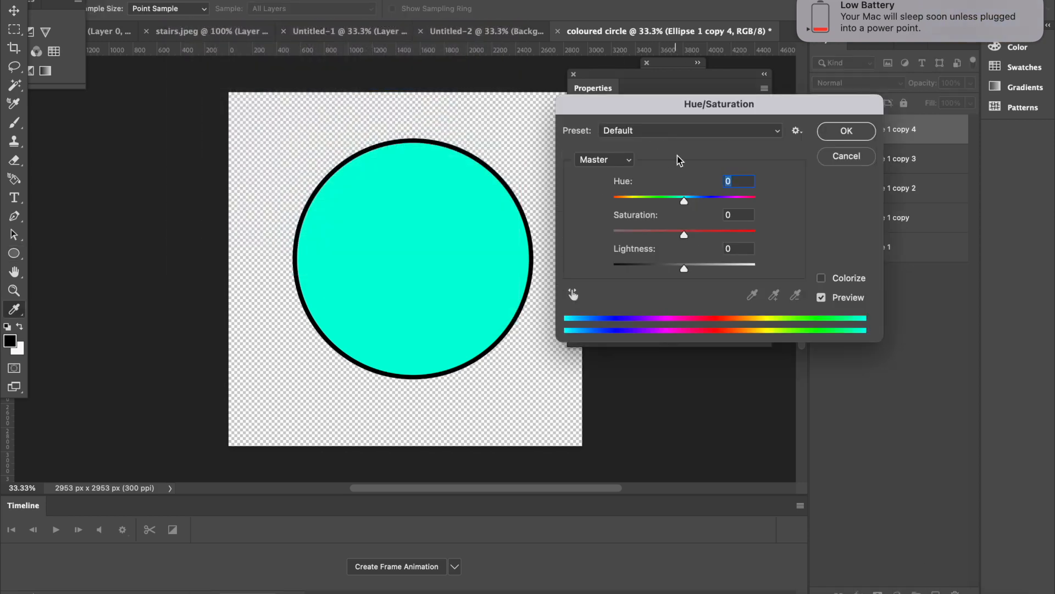
pyautogui.click(721, 196)
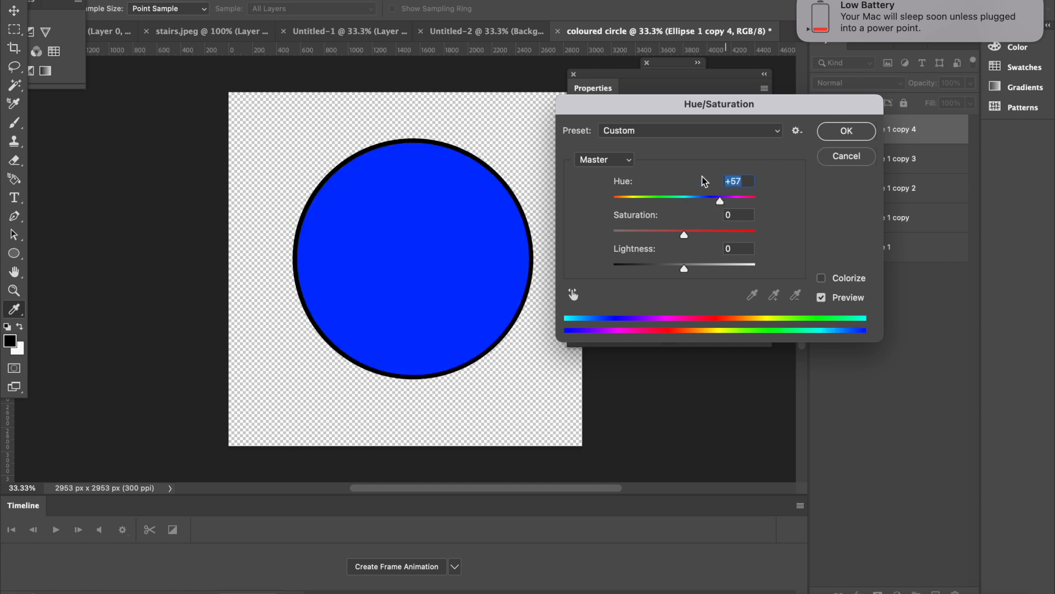
pyautogui.click(712, 198)
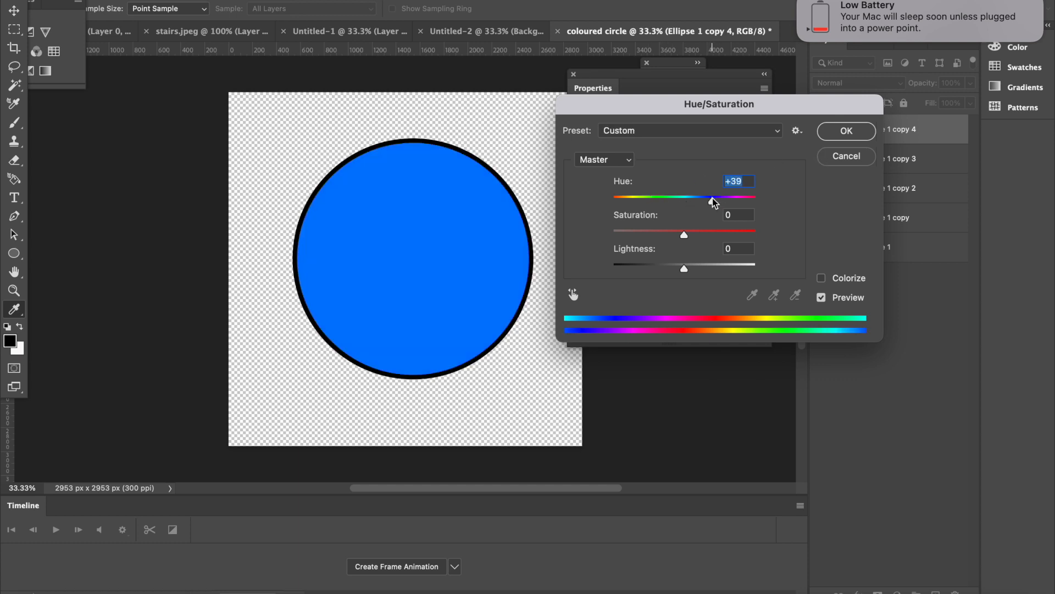
pyautogui.click(846, 132)
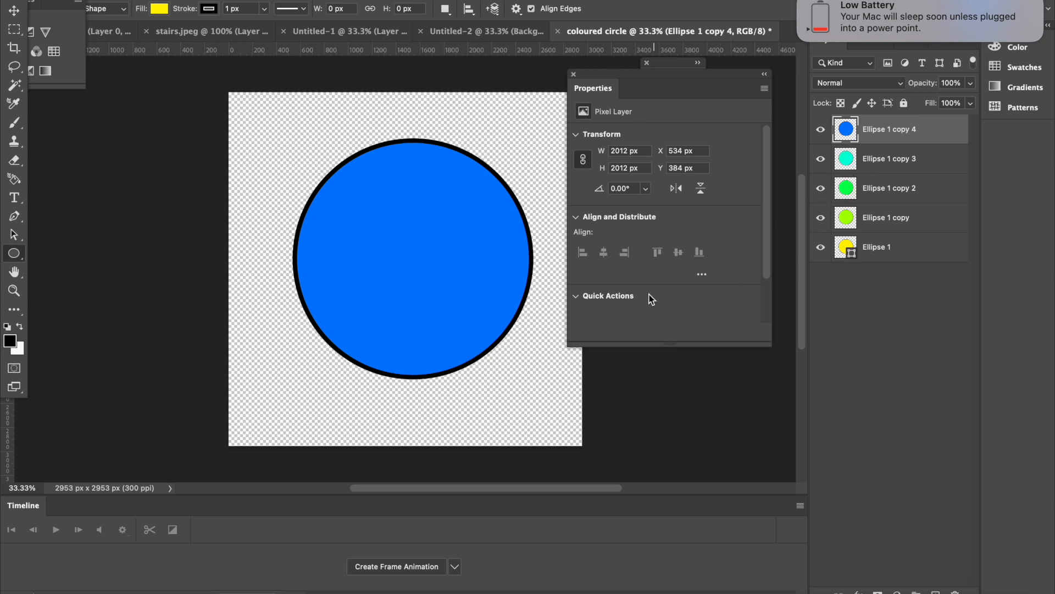
# Create a frame animation with frames made from the circle layers, and play it back briefly
pyautogui.click(415, 566)
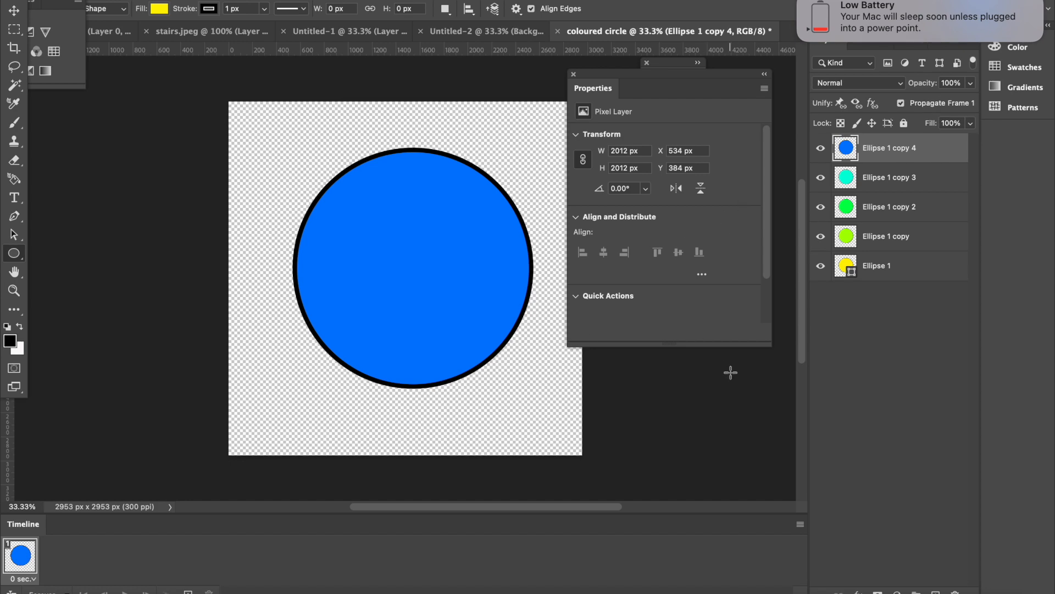
pyautogui.click(799, 524)
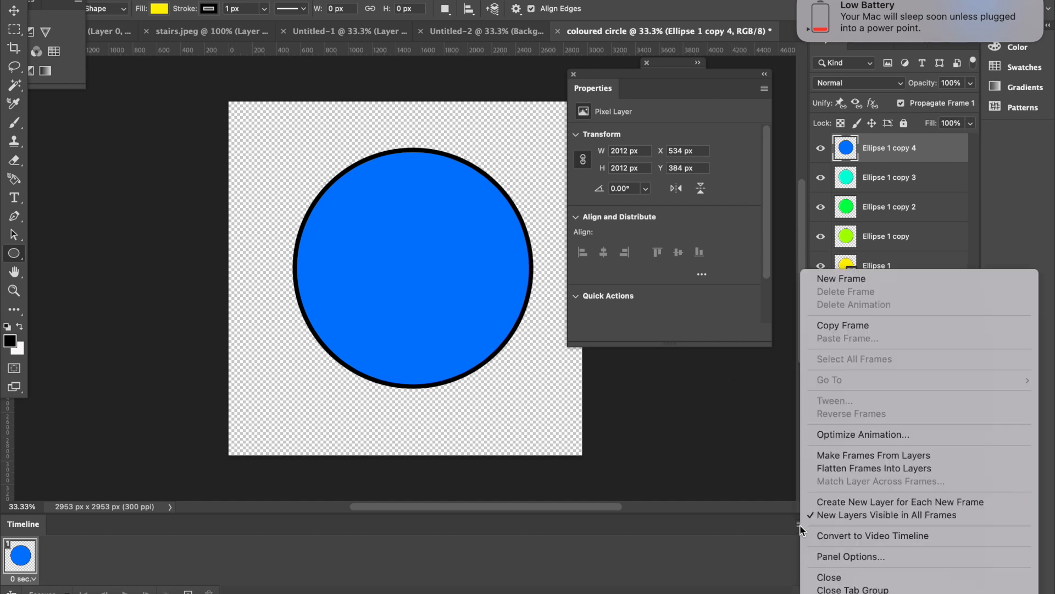
pyautogui.click(836, 457)
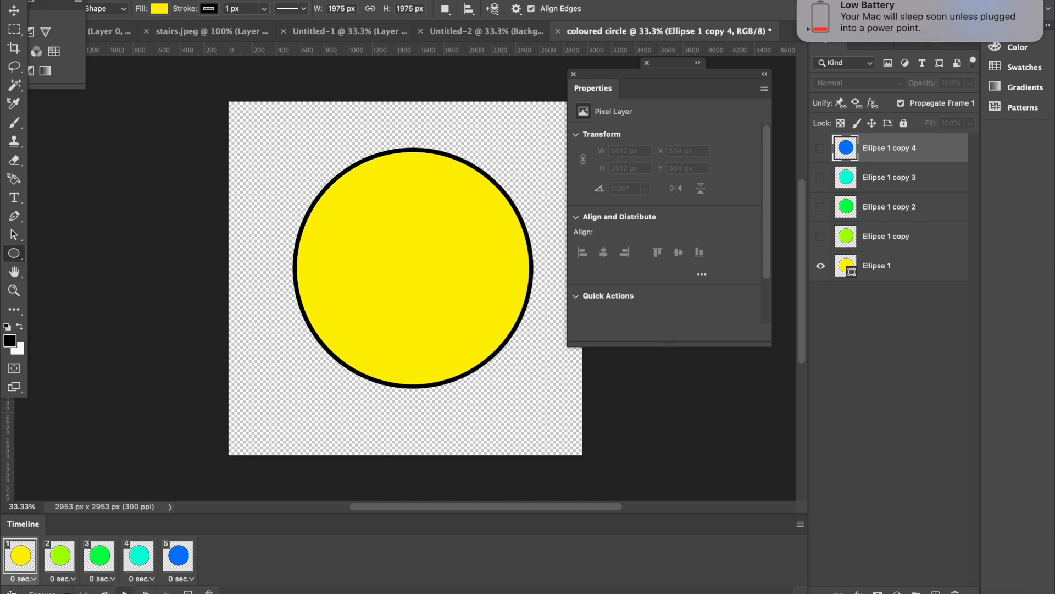
pyautogui.click(125, 592)
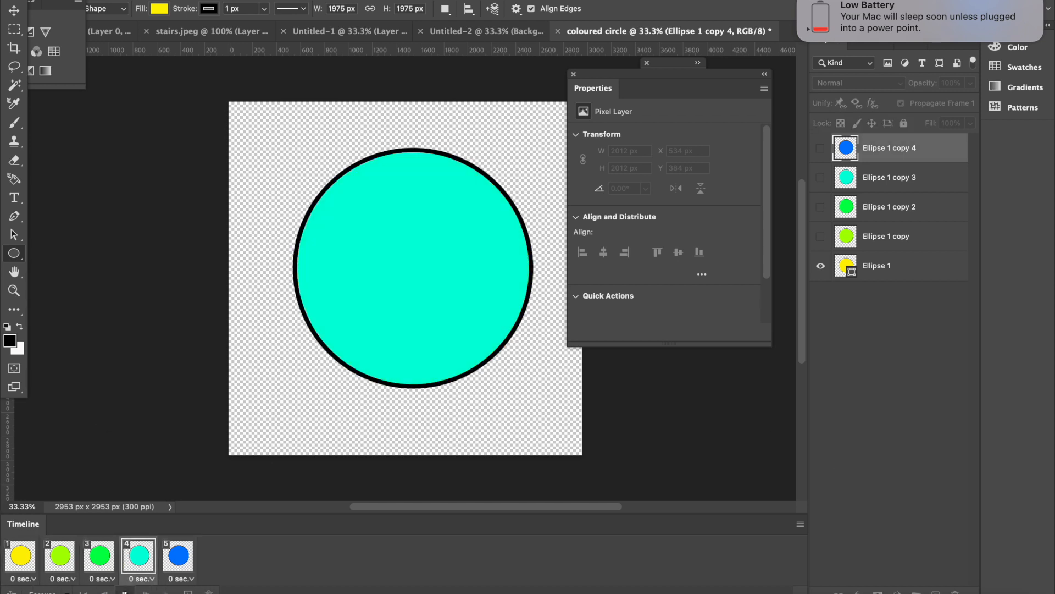
pyautogui.click(126, 592)
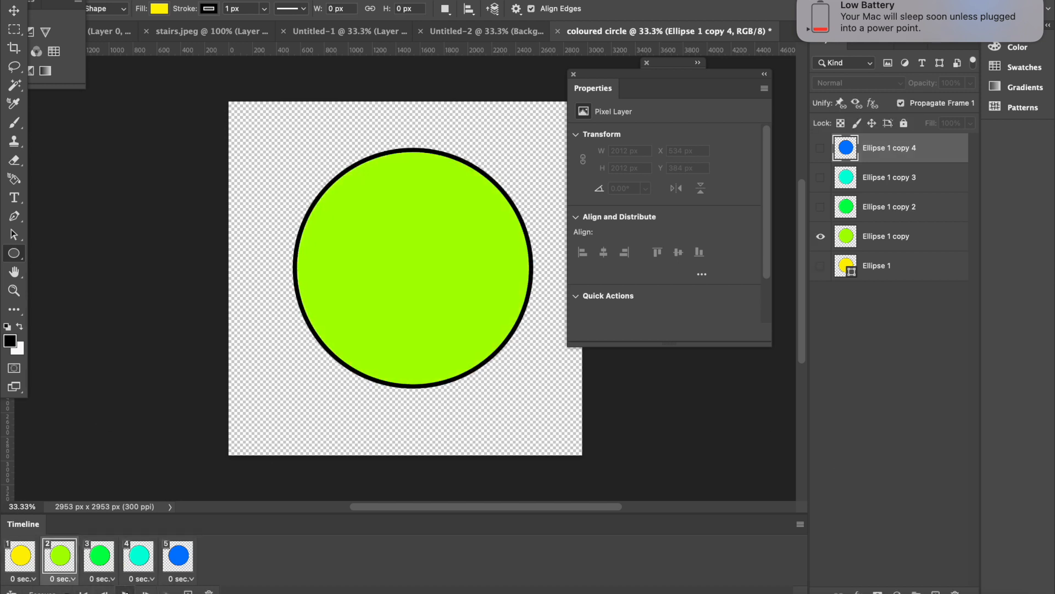
# Set the delay of all five circle frames to 0.2 seconds and play the animation to check the speed
pyautogui.click(23, 551)
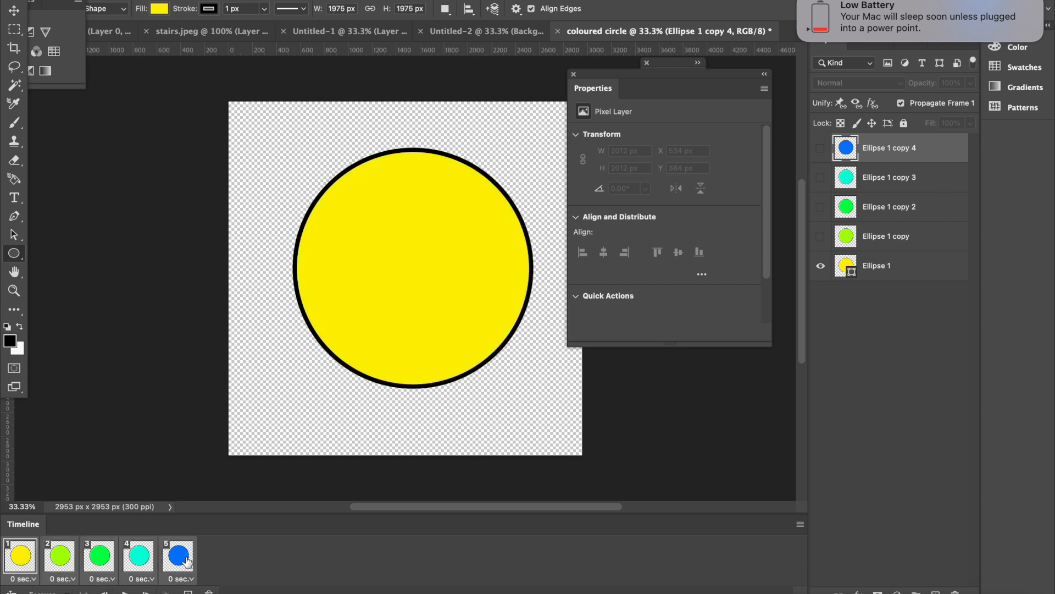
pyautogui.click(192, 579)
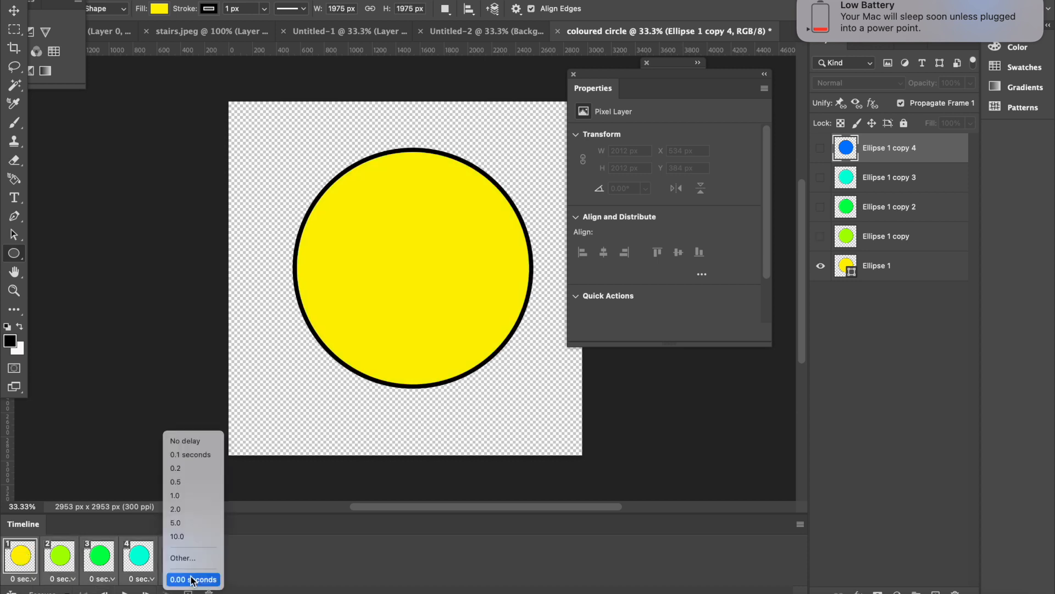
pyautogui.click(187, 473)
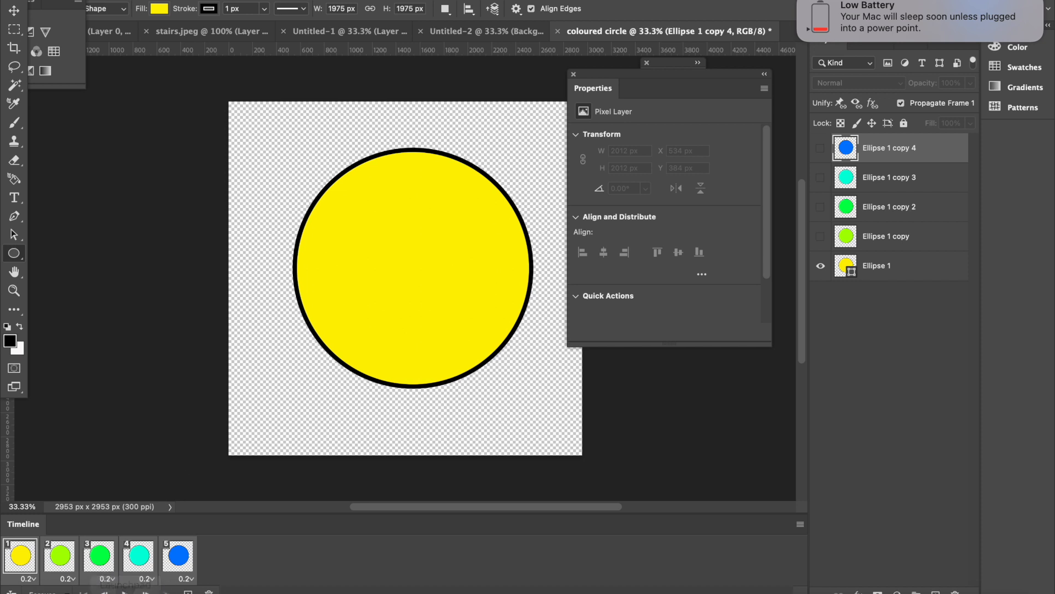
pyautogui.click(124, 592)
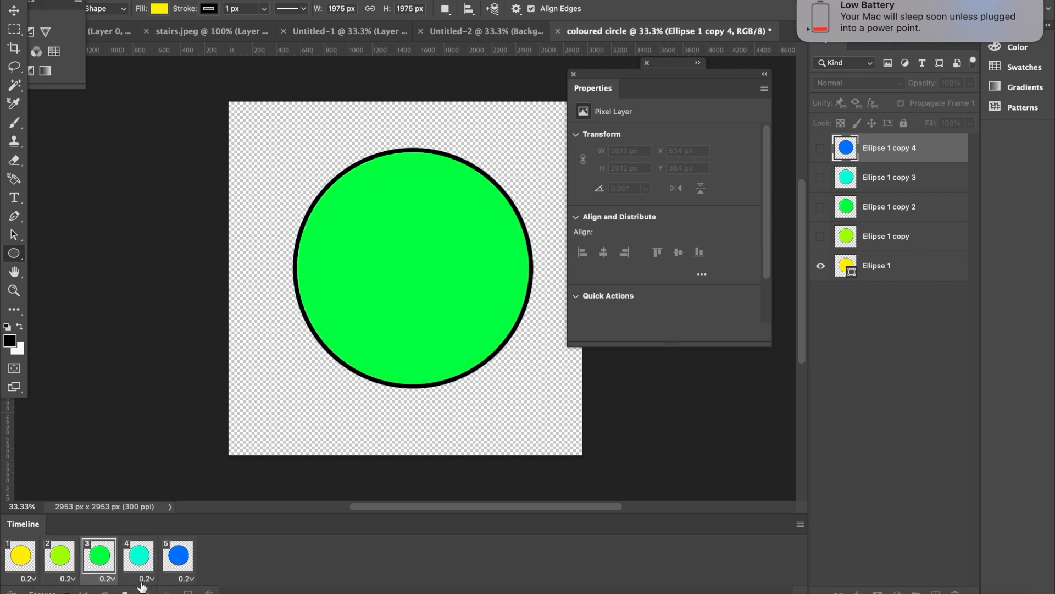
pyautogui.click(126, 592)
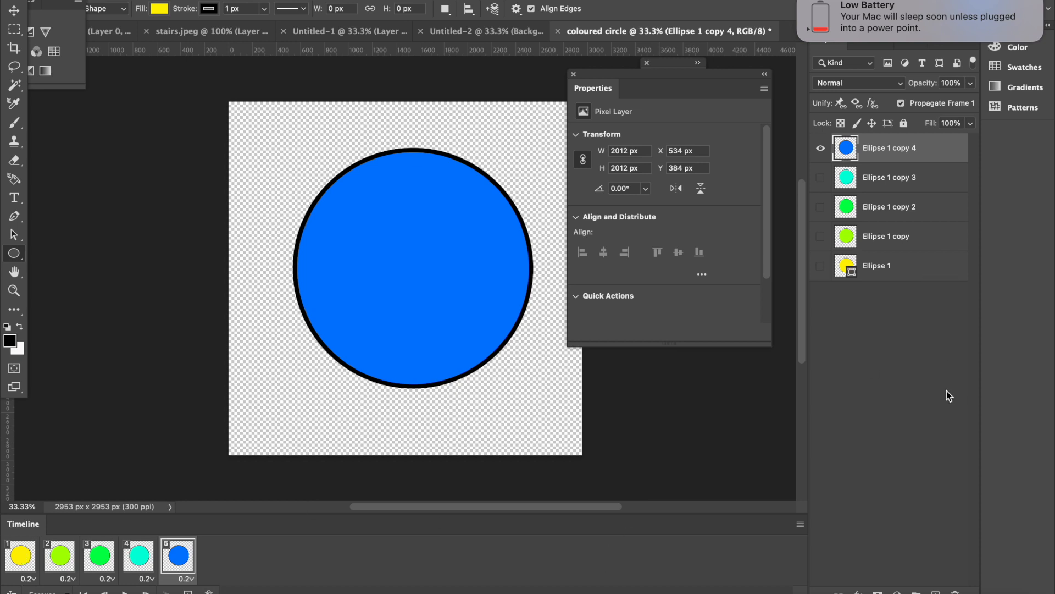
# Add a new layer beneath all the circle layers, fill it with the background colour at 100% opacity, and play the animation
pyautogui.click(935, 592)
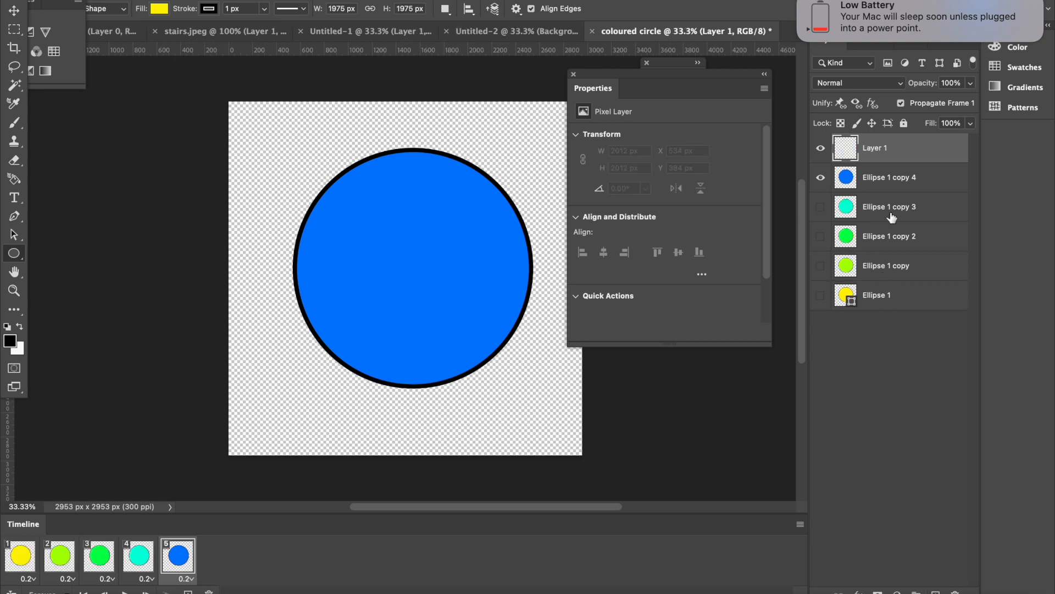
pyautogui.moveTo(876, 148); pyautogui.dragTo(875, 318)
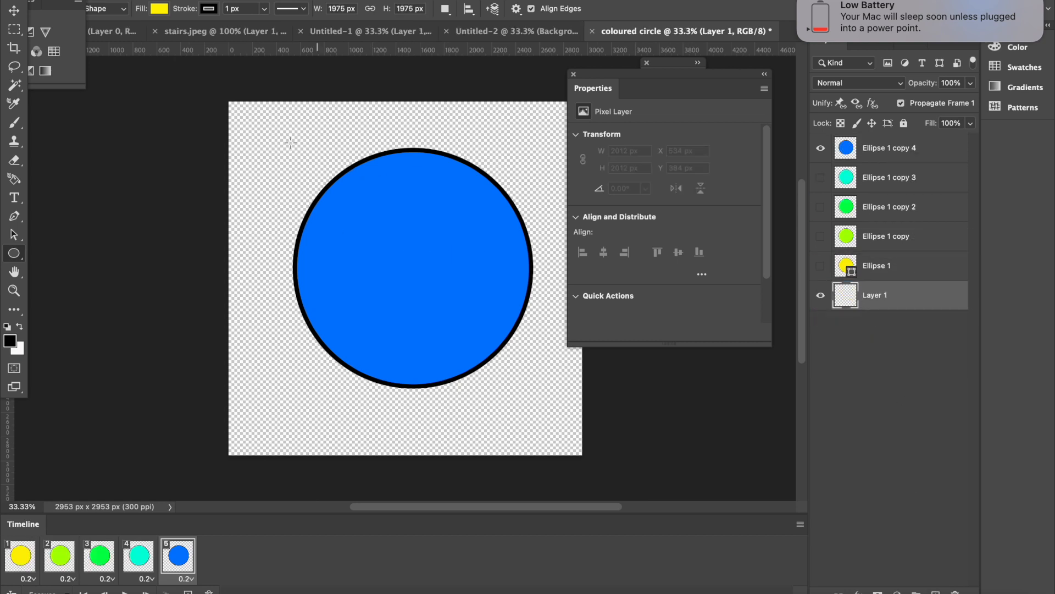
pyautogui.click(149, 2)
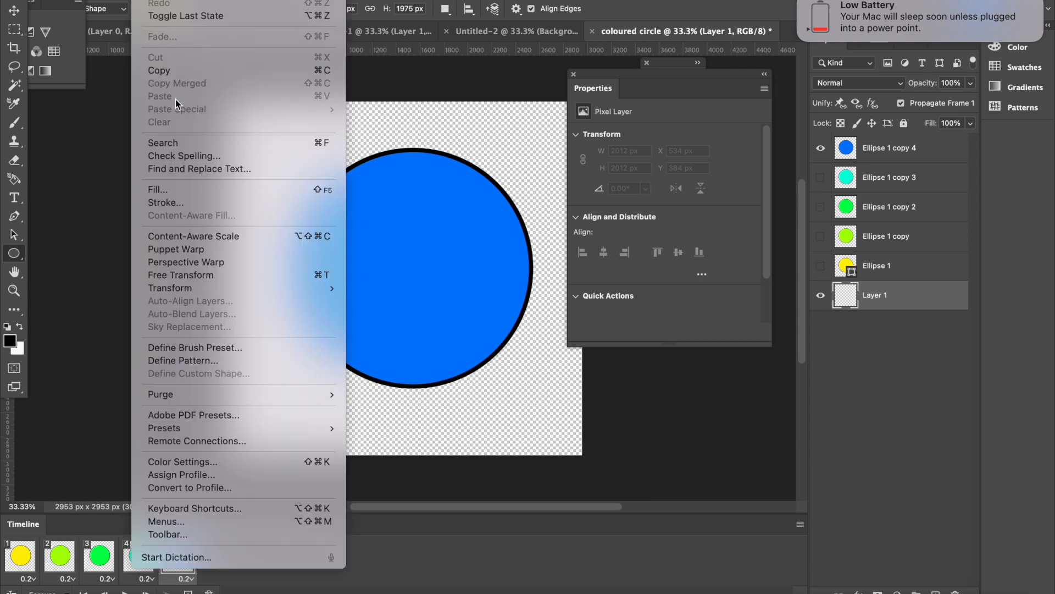
pyautogui.click(164, 190)
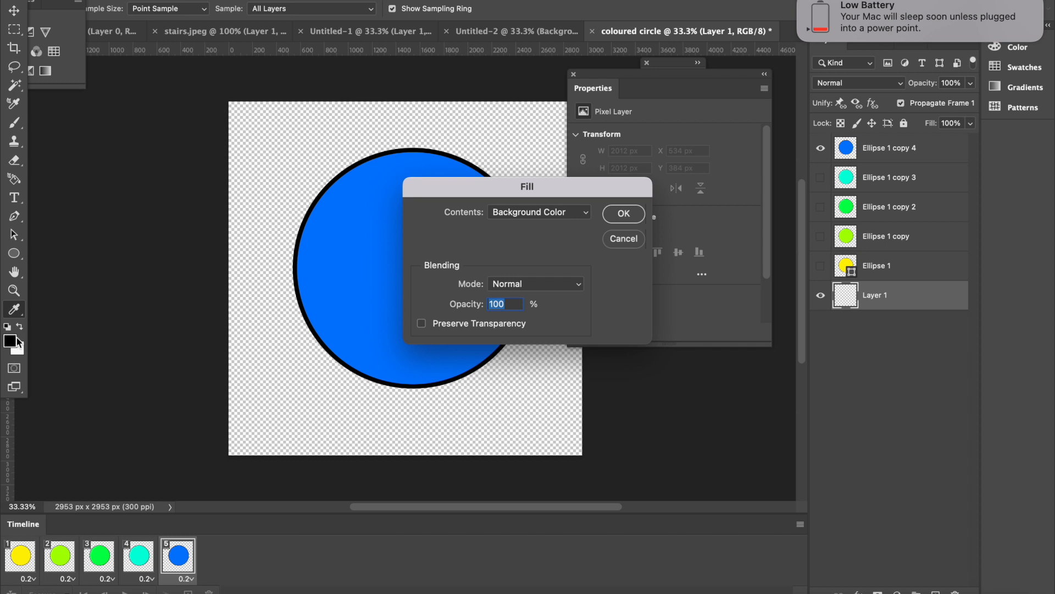
pyautogui.click(622, 226)
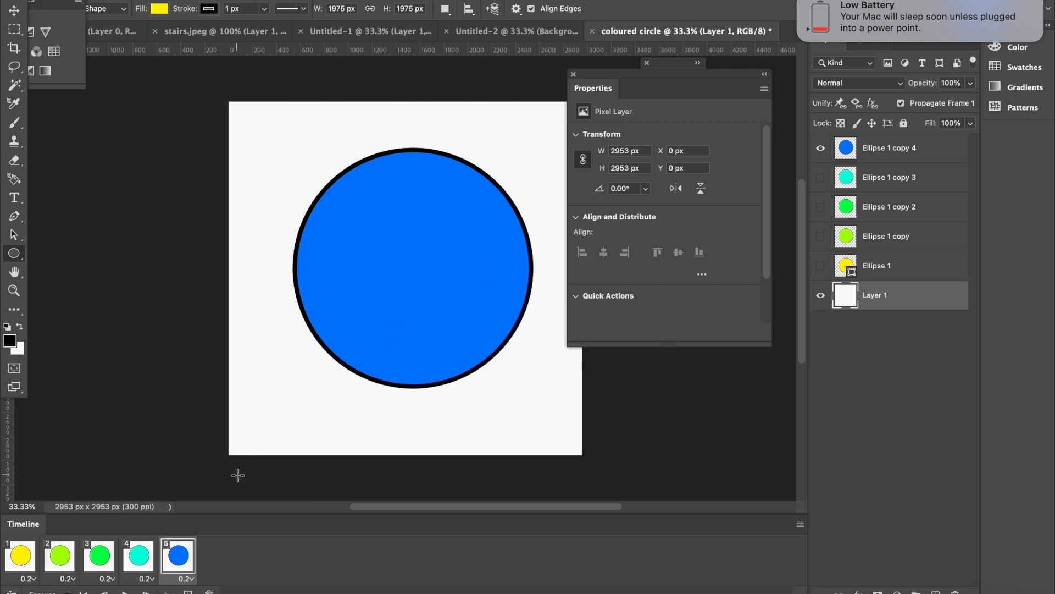
pyautogui.click(125, 592)
# Tween 5 frames between the yellow and lime circle frames, and 5 more between the lime and bright green ones
pyautogui.click(20, 560)
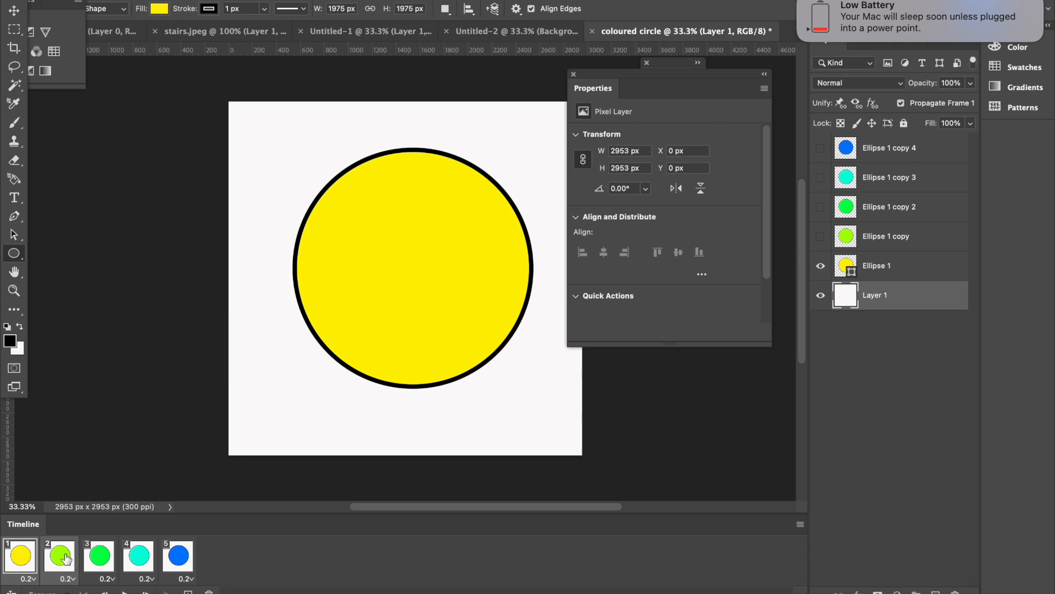
pyautogui.click(166, 592)
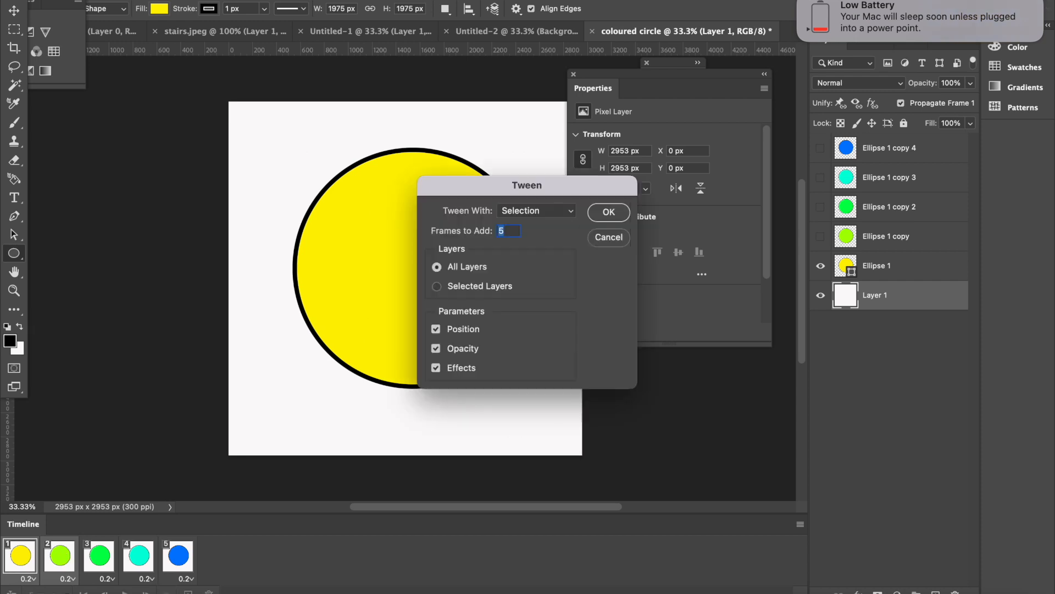
pyautogui.click(608, 212)
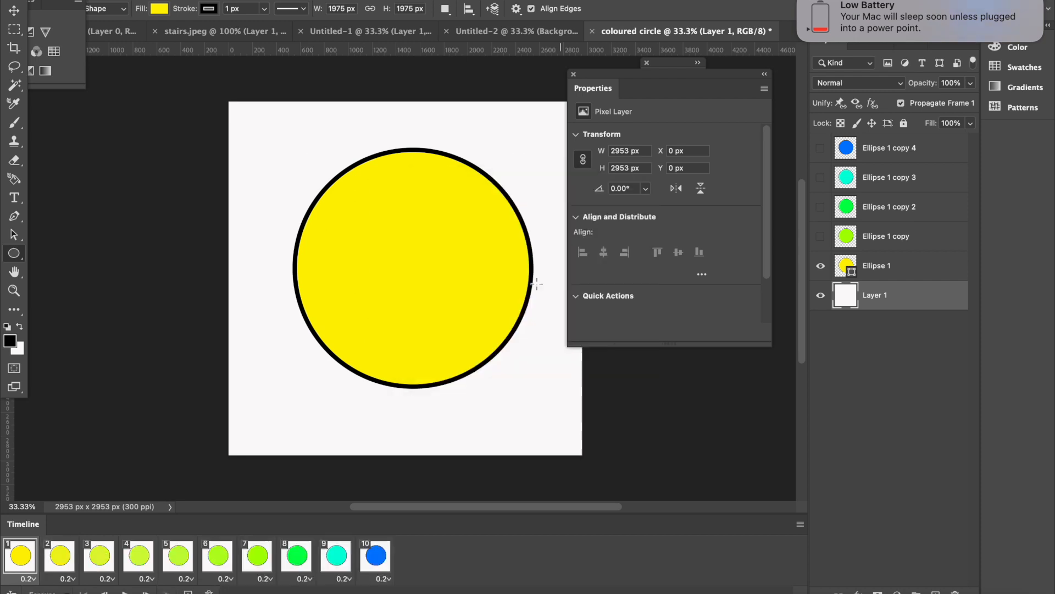
pyautogui.click(259, 556)
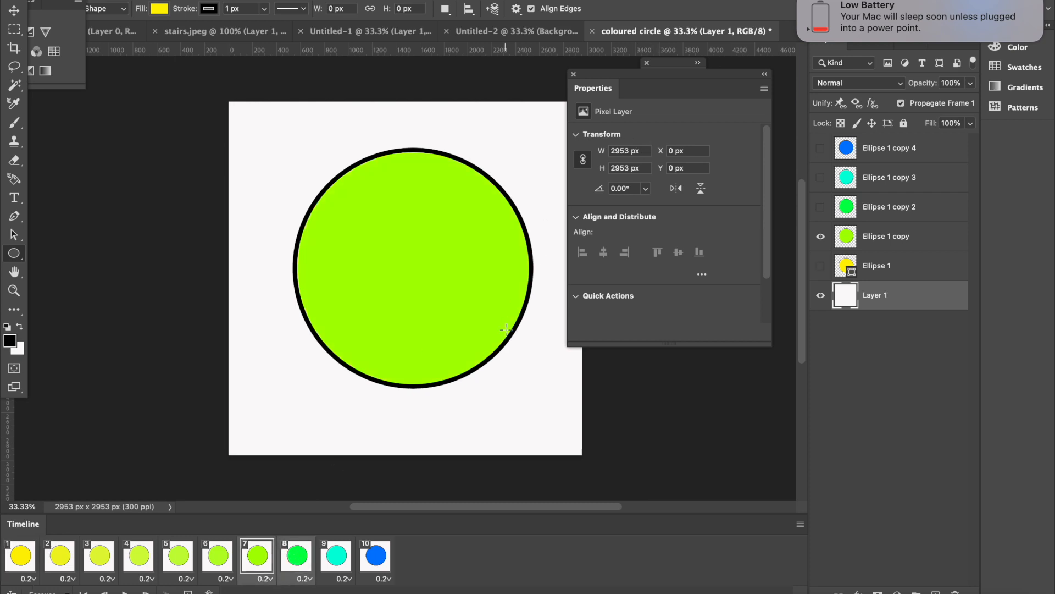
pyautogui.click(167, 592)
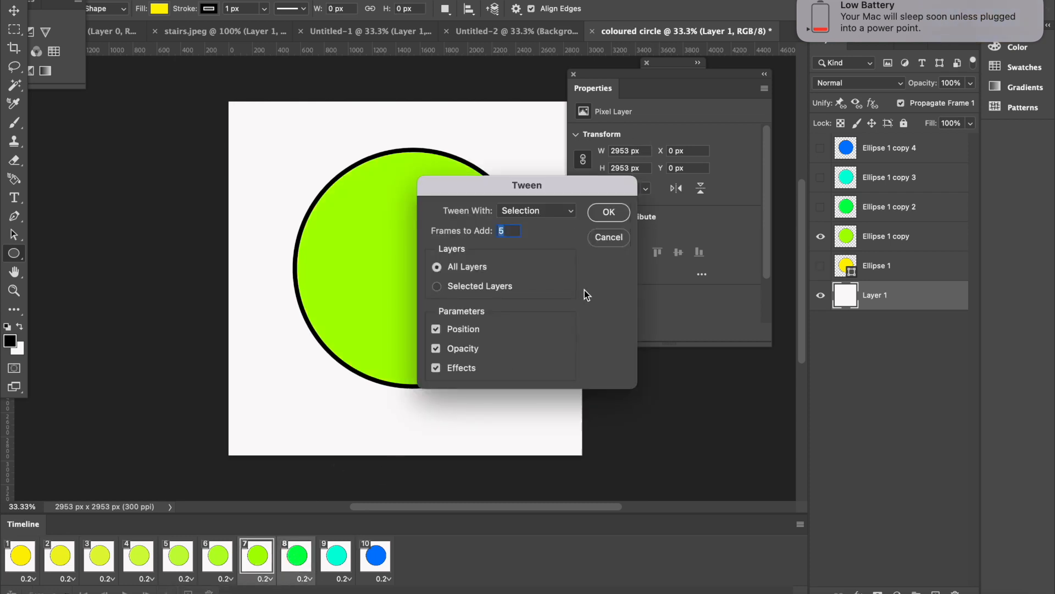
pyautogui.click(605, 213)
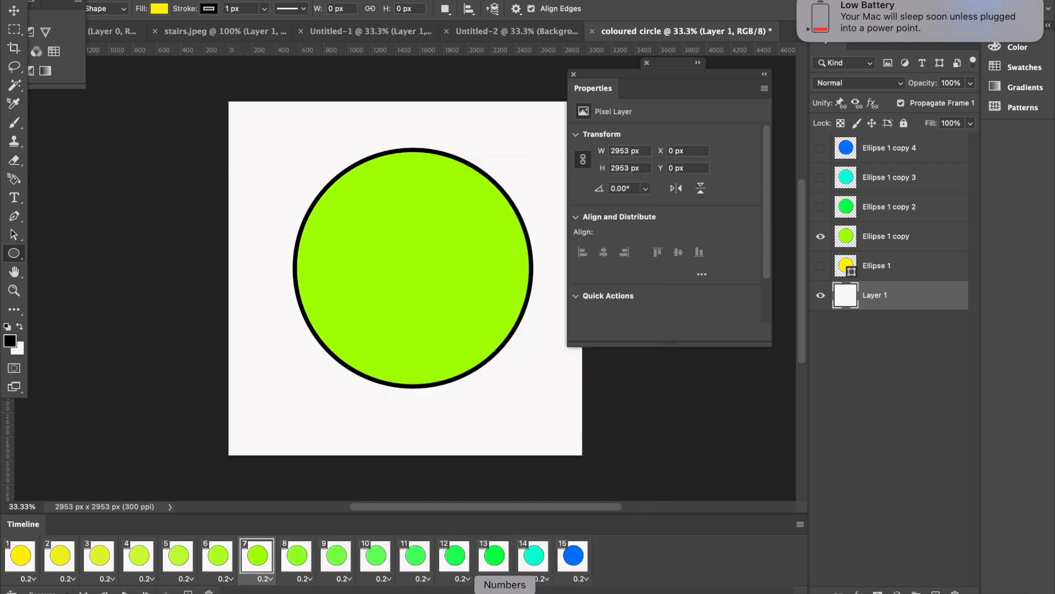
# Tween 5 frames each between the bright green and turquoise frames and between the turquoise and blue frames, and preview the animation
pyautogui.click(494, 556)
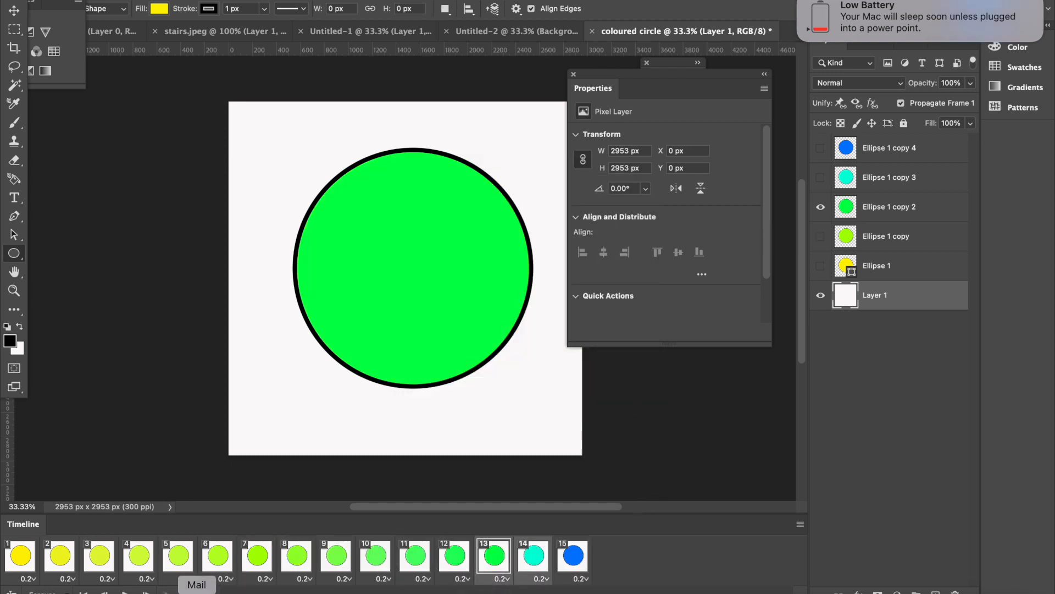
pyautogui.click(167, 592)
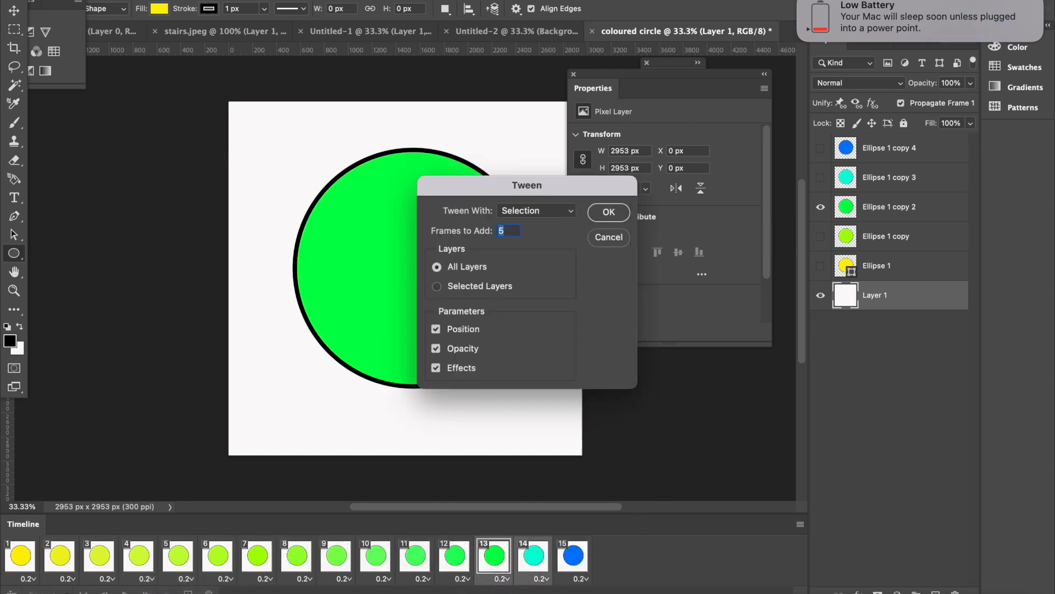
pyautogui.click(607, 214)
pyautogui.click(735, 557)
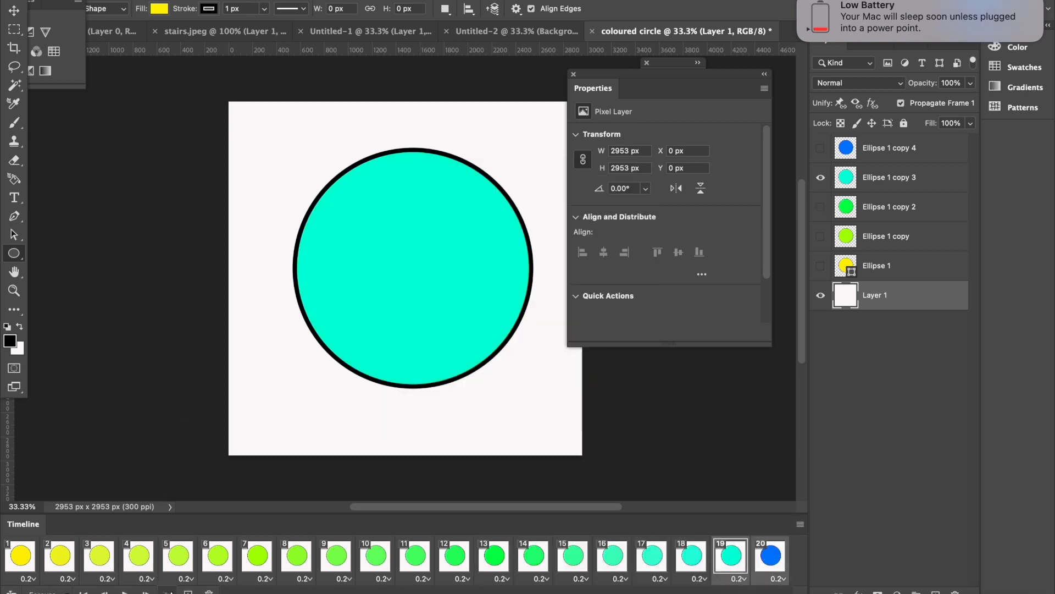
pyautogui.click(168, 592)
pyautogui.click(609, 212)
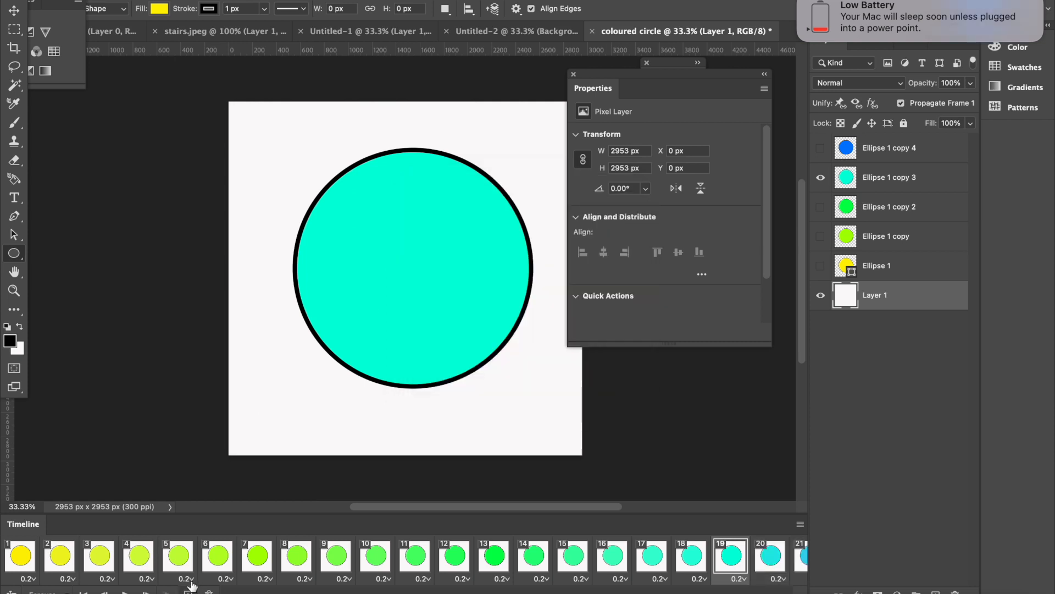
pyautogui.click(126, 591)
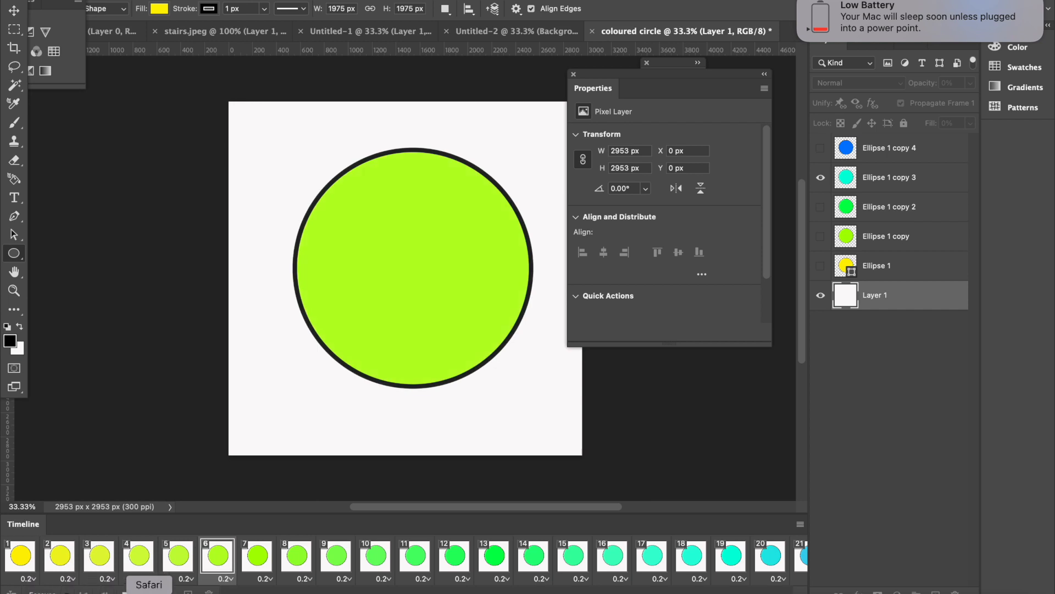
pyautogui.click(125, 592)
# Export the animation with Save for Web as a 295 px wide GIF, saved to the Desktop as coloured-circle.gif
pyautogui.click(113, 0)
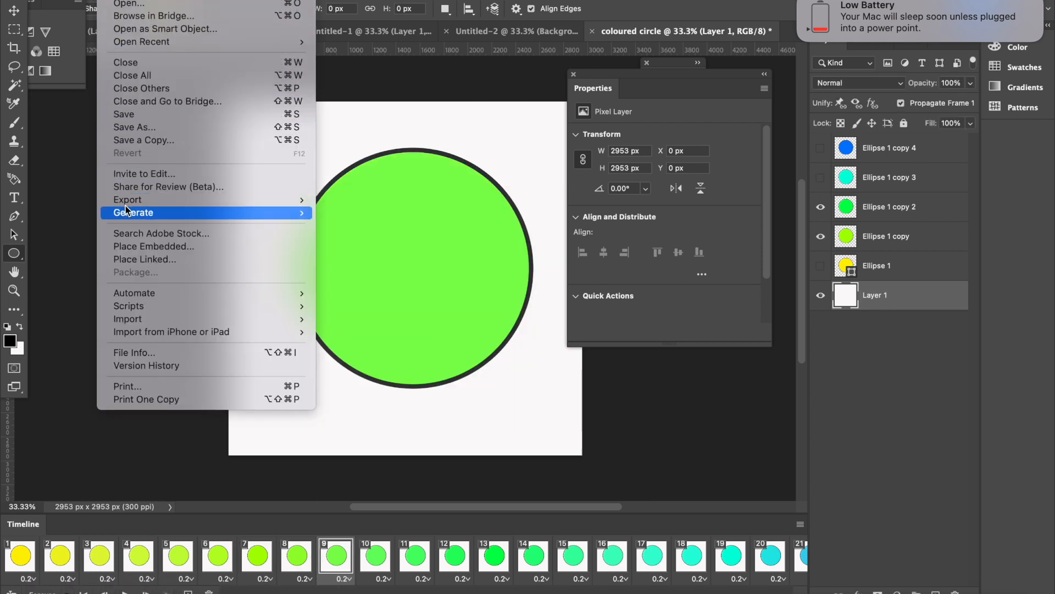
pyautogui.moveTo(127, 201)
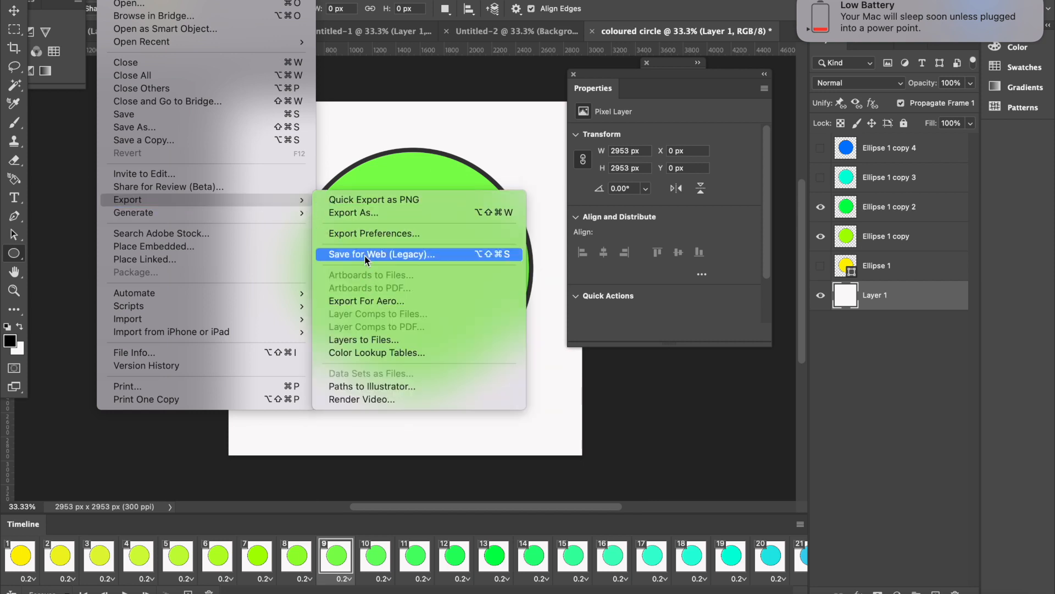
pyautogui.click(365, 254)
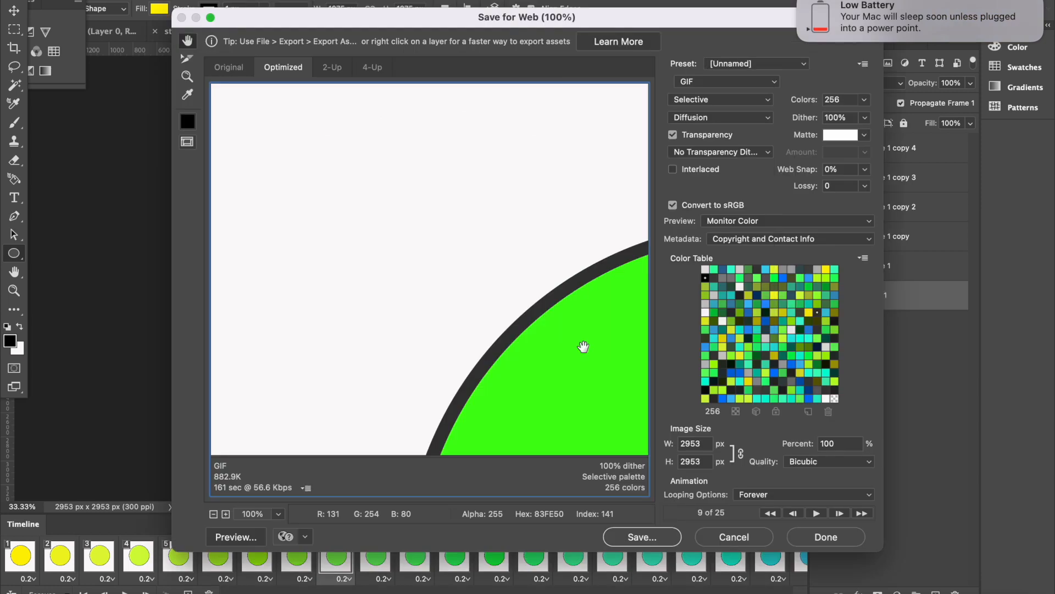
pyautogui.click(700, 443)
pyautogui.press('BackSpace')
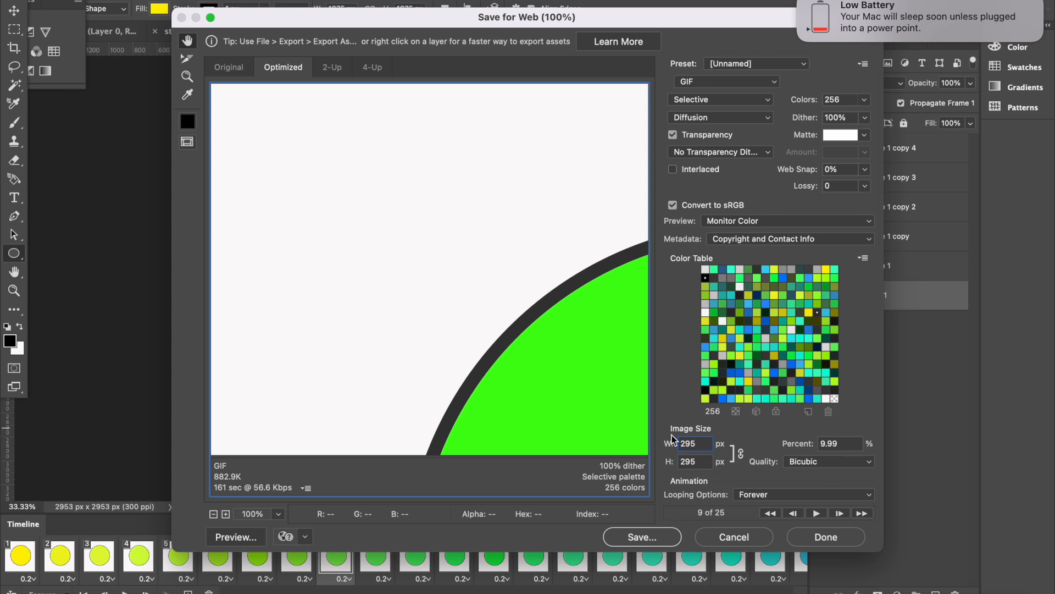
pyautogui.click(641, 538)
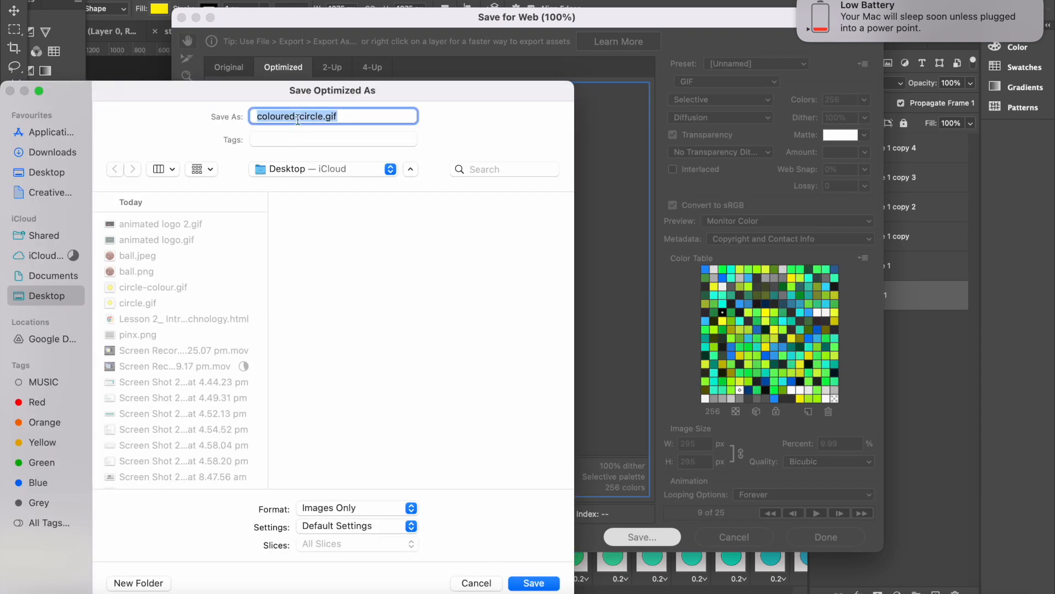
pyautogui.click(520, 585)
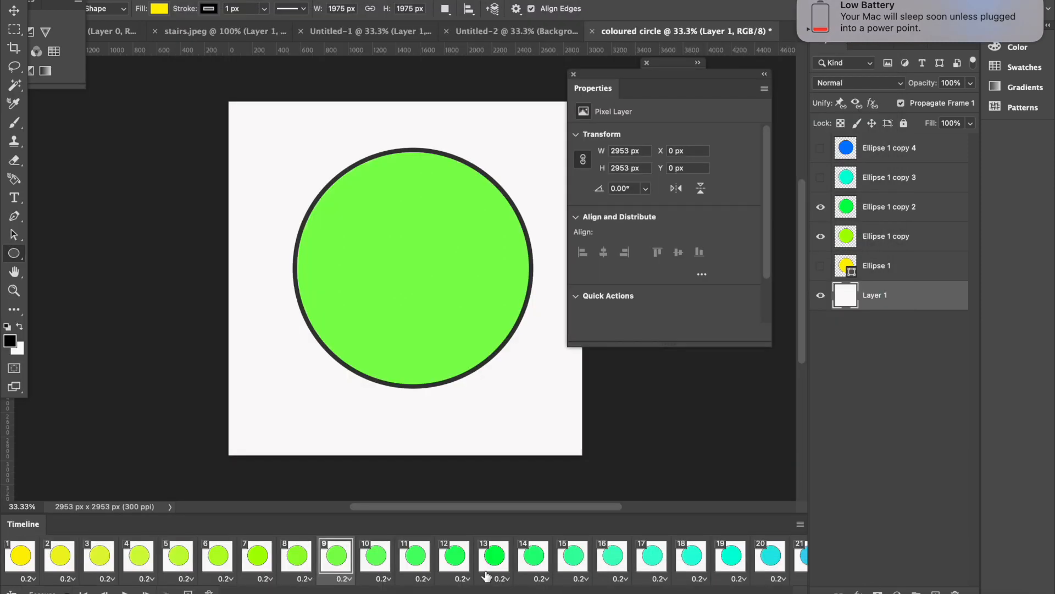
# Switch to Finder and open coloured-circle.gif from the Desktop in Google Chrome to view the exported animation
pyautogui.click(31, 590)
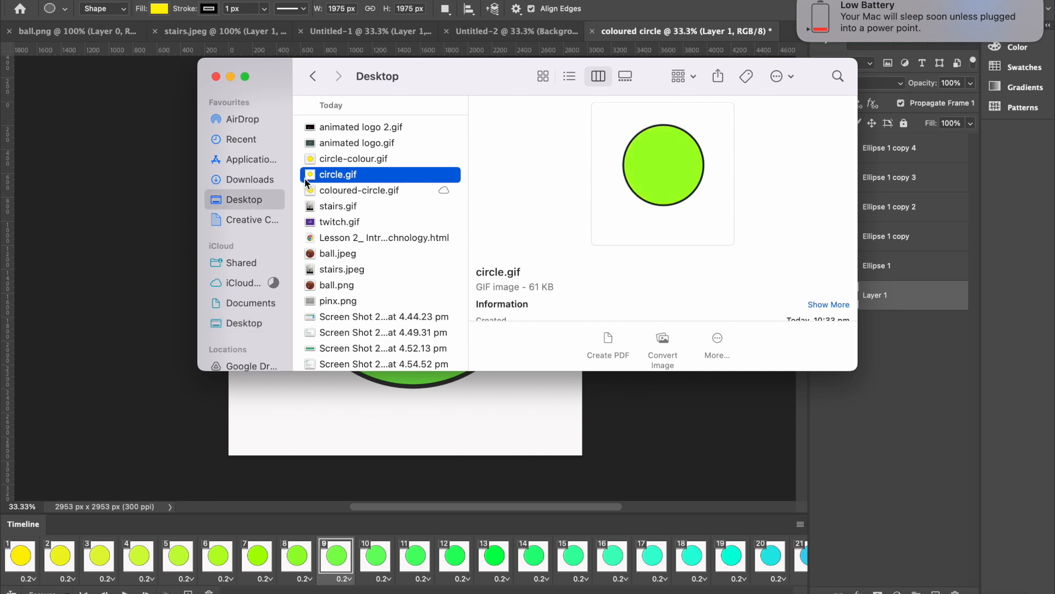
pyautogui.click(333, 164)
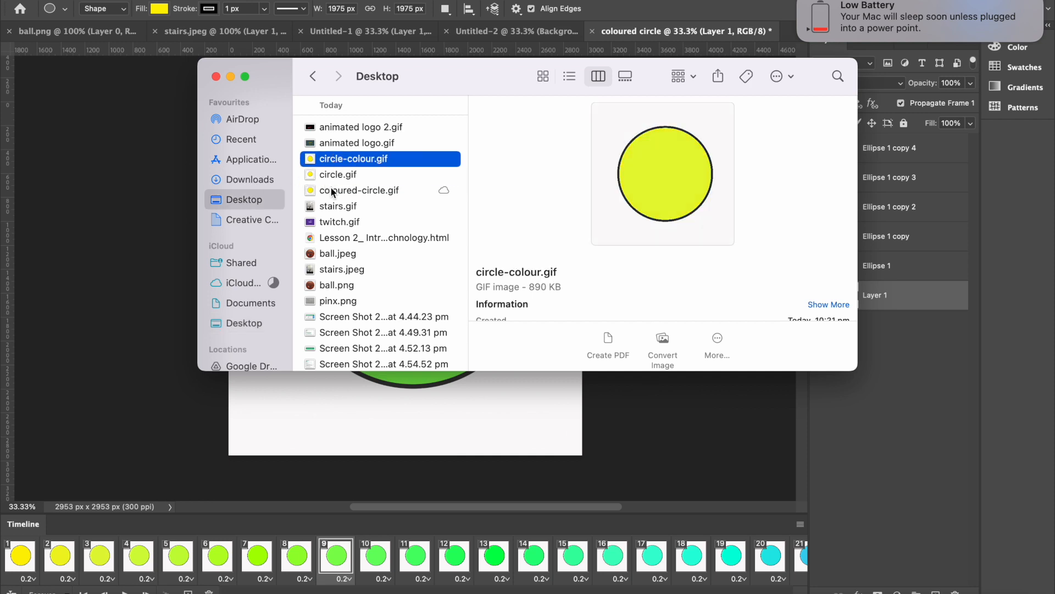
pyautogui.click(333, 190)
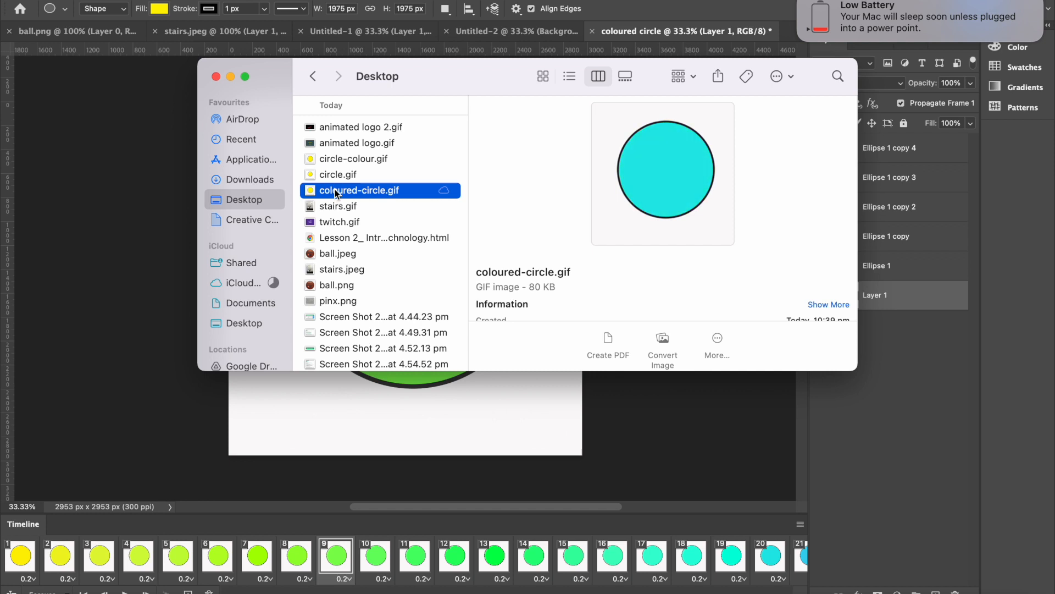
pyautogui.rightClick(335, 193)
pyautogui.moveTo(365, 212)
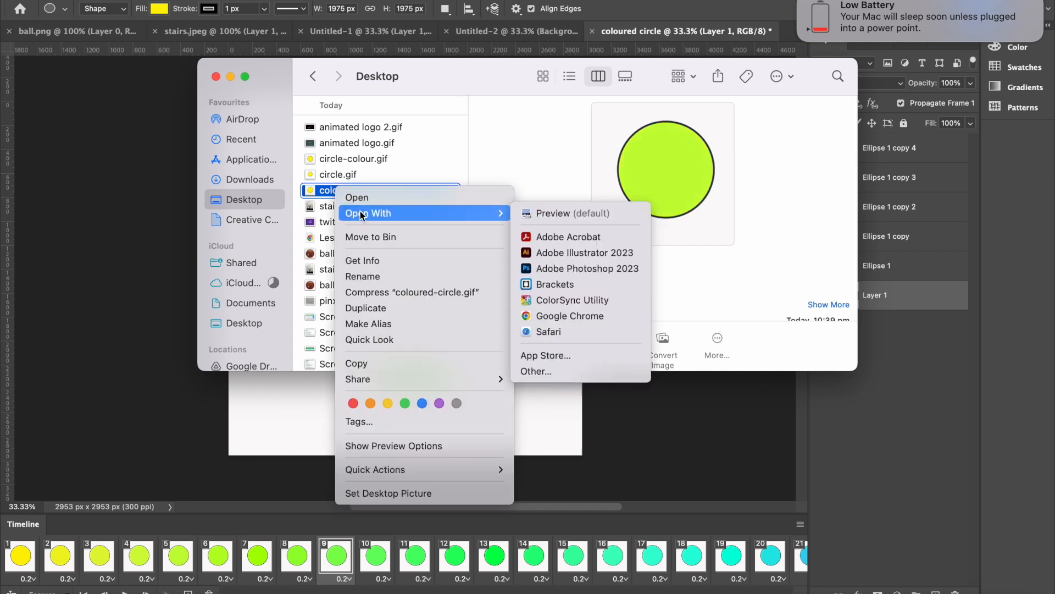
pyautogui.click(545, 317)
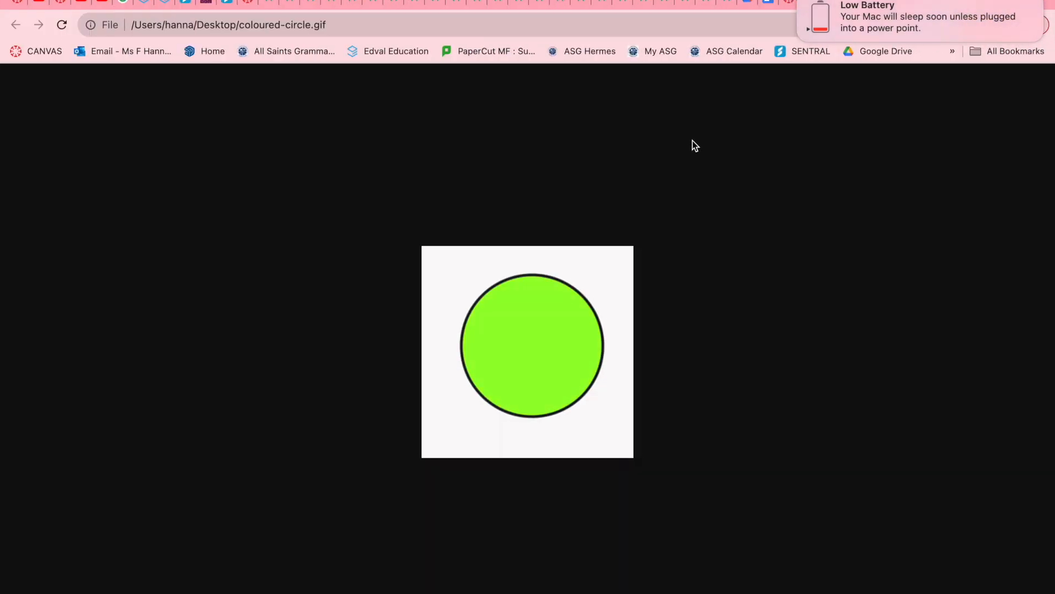